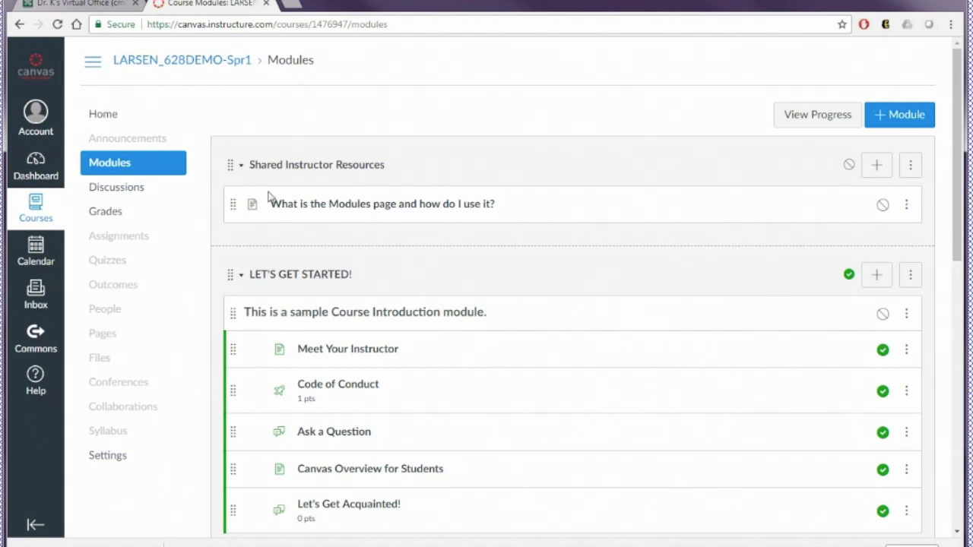
Rename the MODULE/UNIT 1 module as "Week 1: Introduction to Curriculum Based Measurement (CBM)" in its settings
scroll(201, 309, "down", 1)
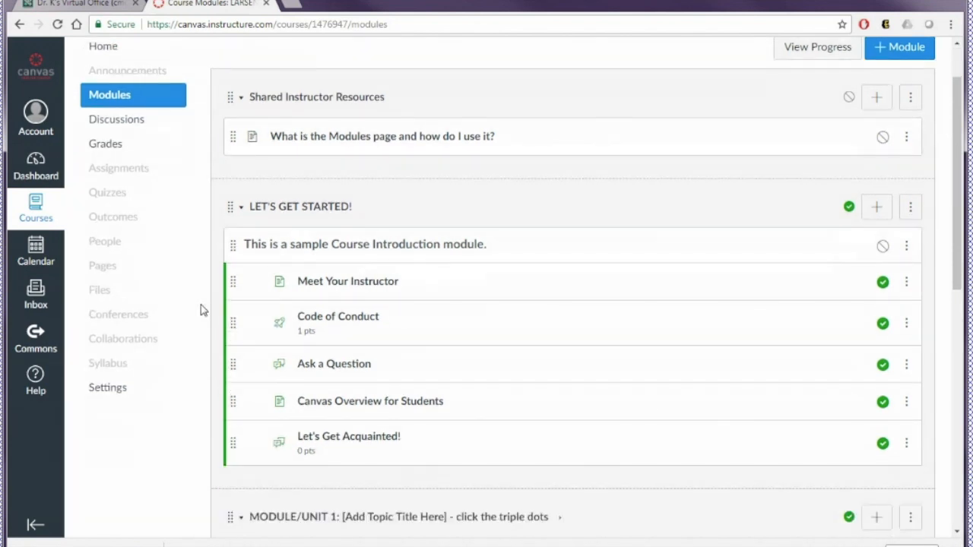
scroll(201, 309, "down", 1)
scroll(195, 311, "down", 5)
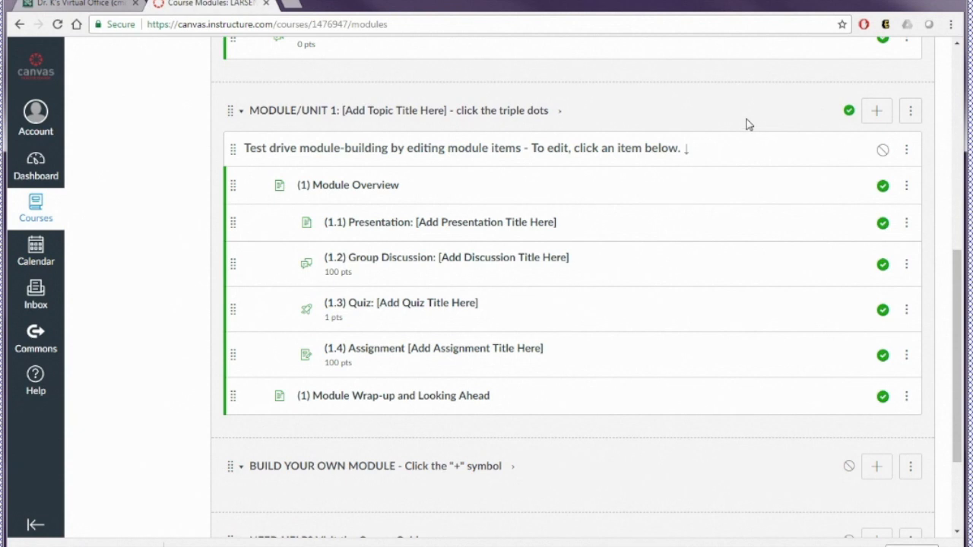
left_click(911, 113)
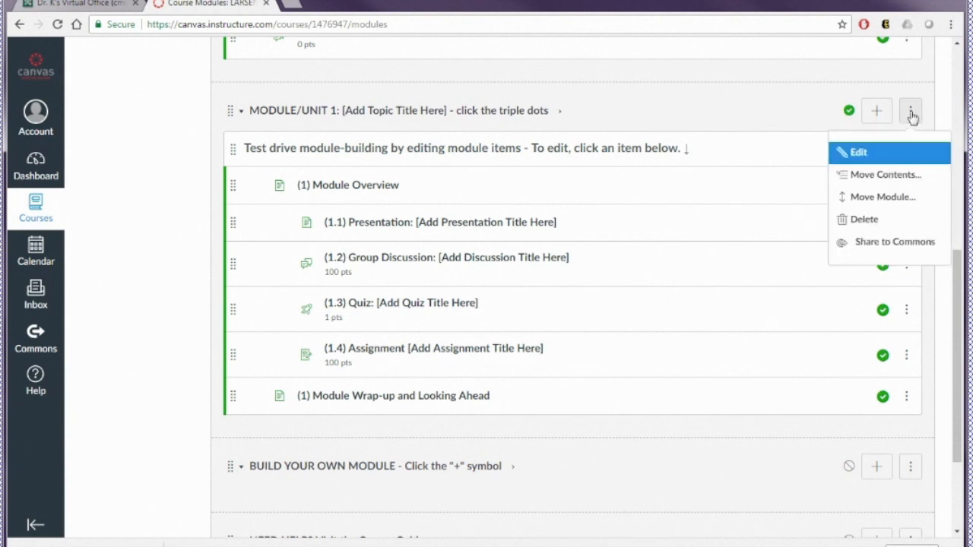
left_click(858, 153)
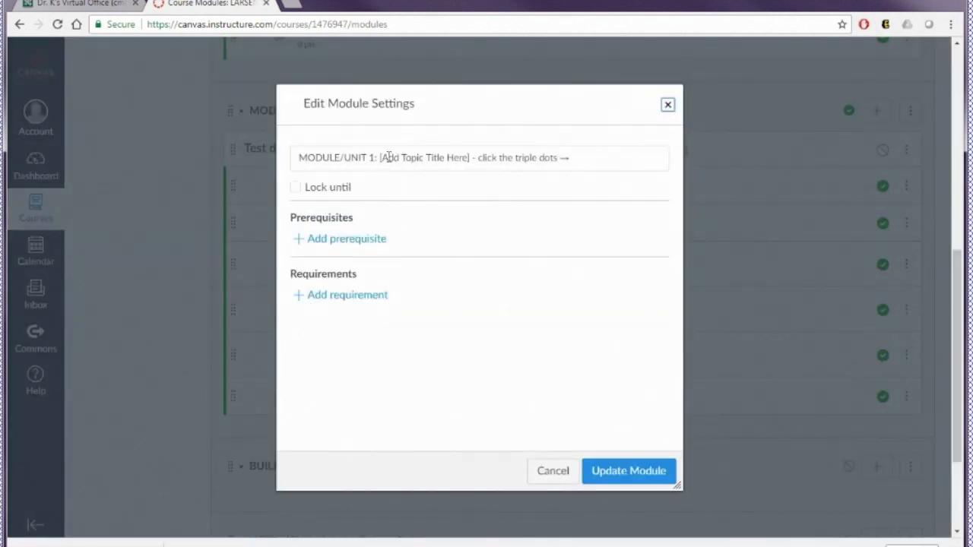
left_click_drag(369, 157, 297, 157)
type("Week")
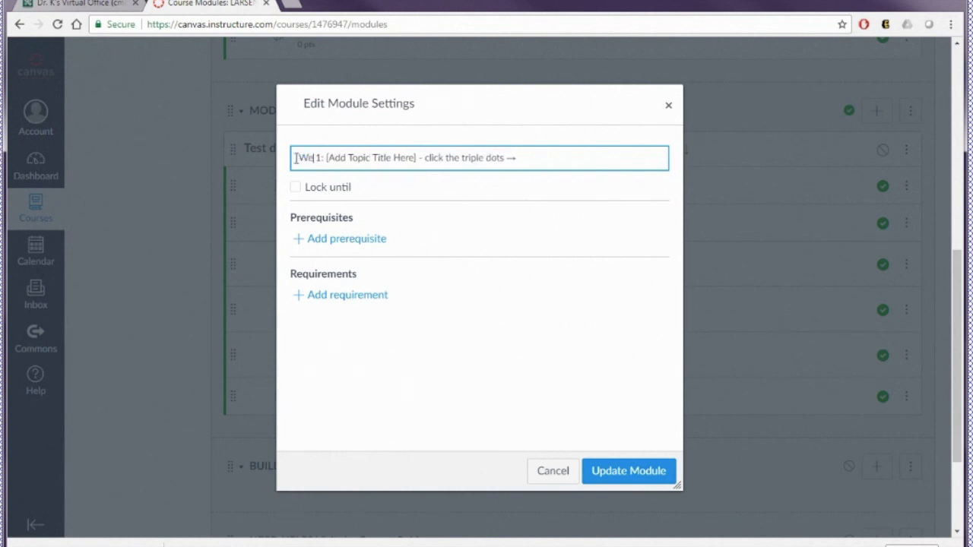
left_click(336, 157)
left_click_drag(338, 158, 527, 161)
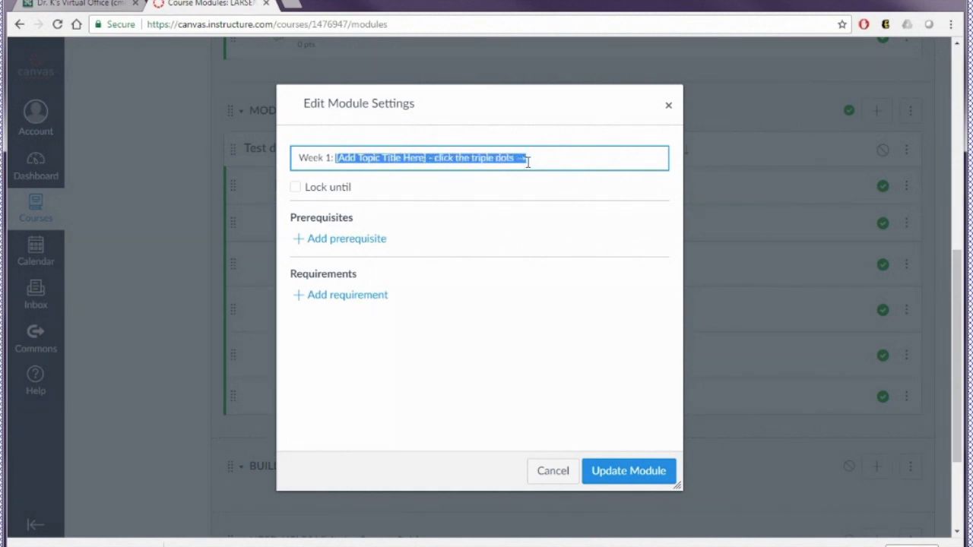
type("Introducti")
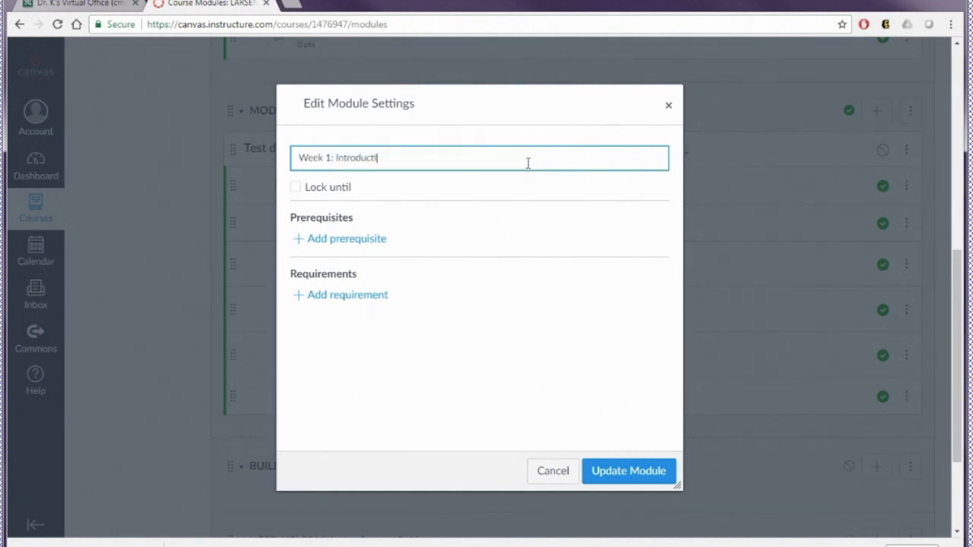
type("on to Curriculum Based Mea")
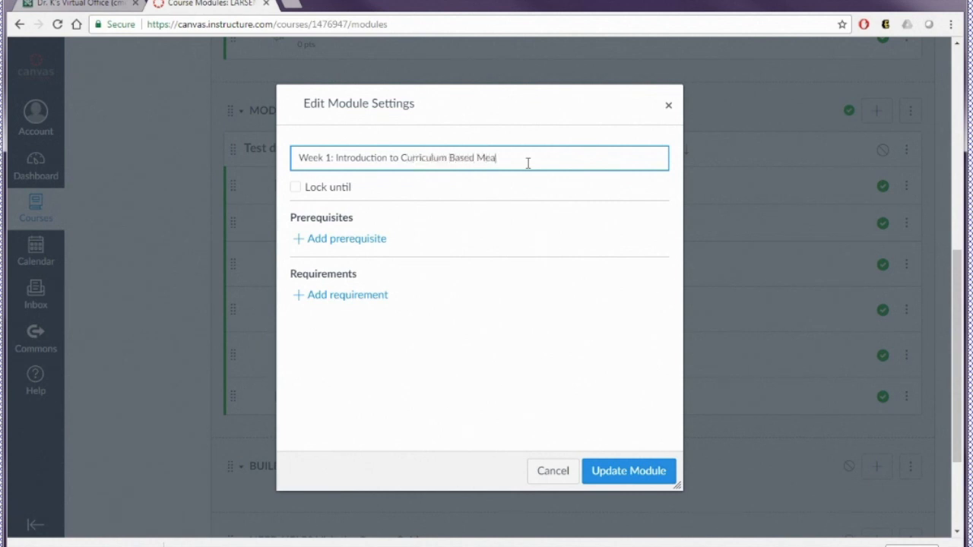
type("surement (CBM)")
left_click(296, 188)
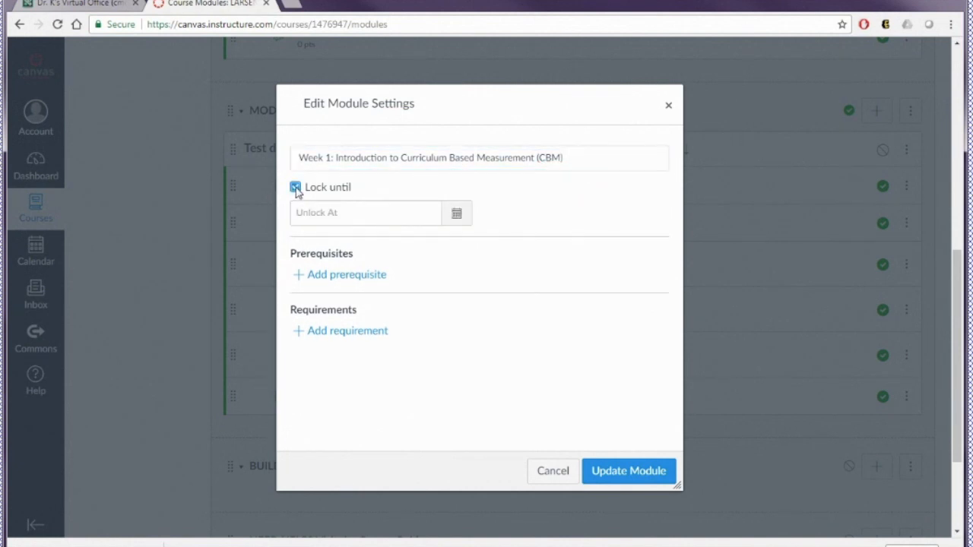
left_click(456, 216)
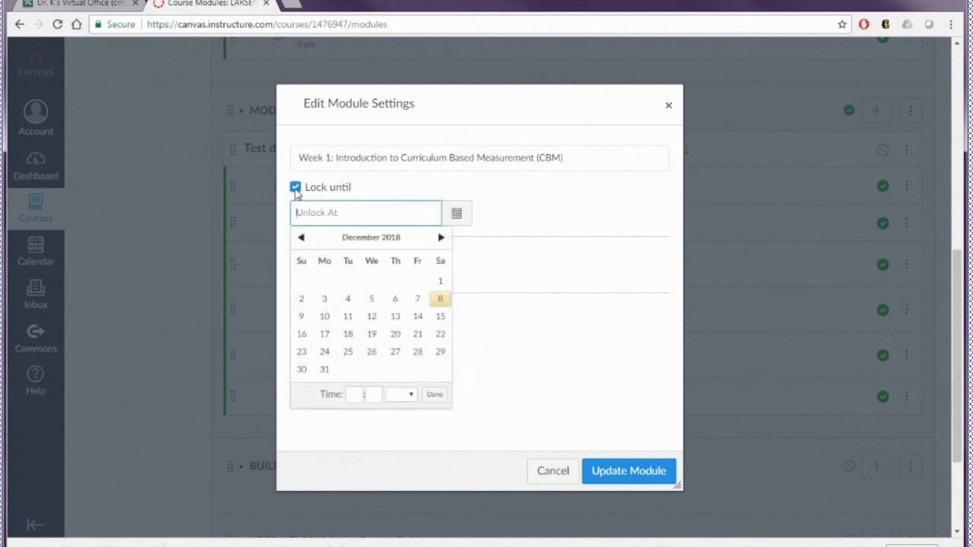
left_click(296, 188)
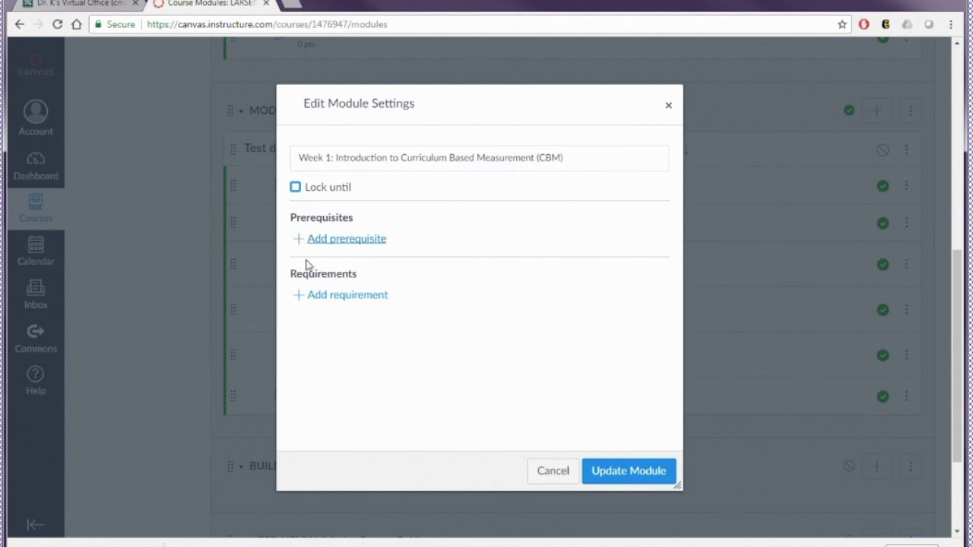
left_click(300, 301)
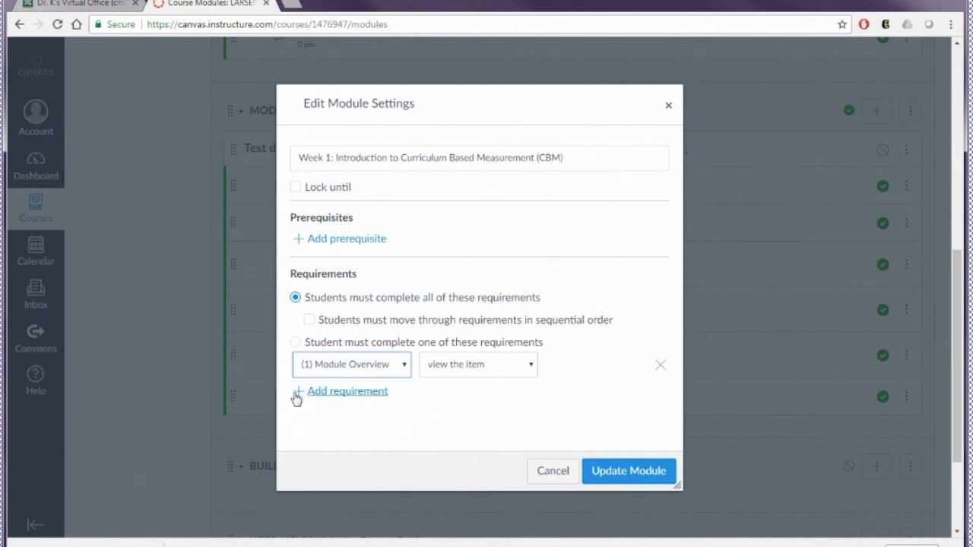
left_click(662, 370)
left_click(663, 369)
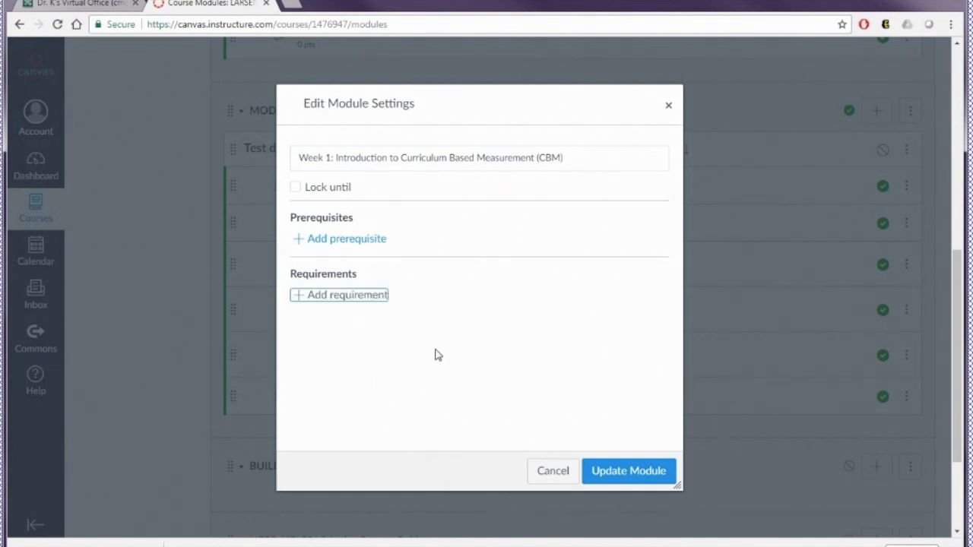
Save the Week 1 module's settings and view the actions available for its Module Overview item
left_click(604, 475)
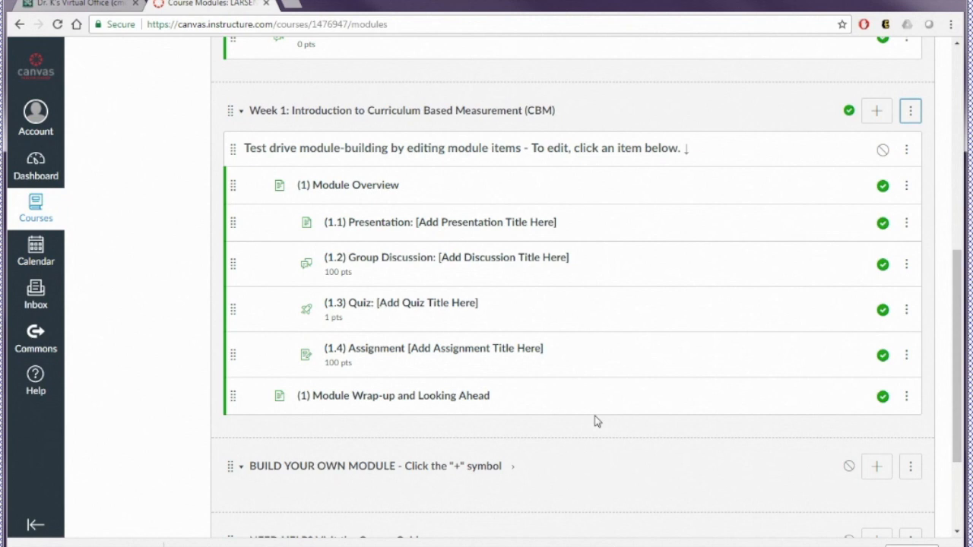
left_click(906, 190)
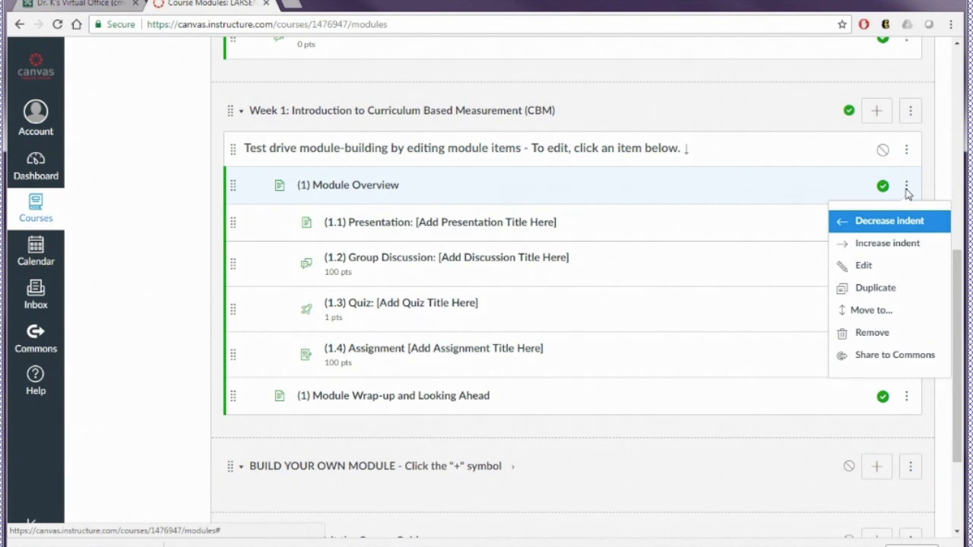
left_click(907, 190)
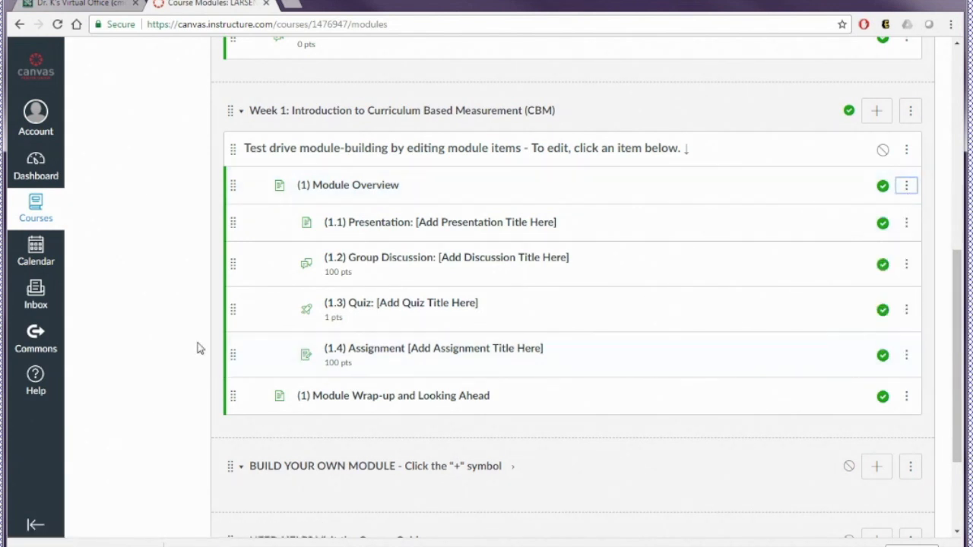
Rename the BUILD YOUR OWN MODULE module as "Week 2: CBM in Reading" and save its settings
scroll(197, 348, "down", 2)
scroll(197, 348, "down", 2)
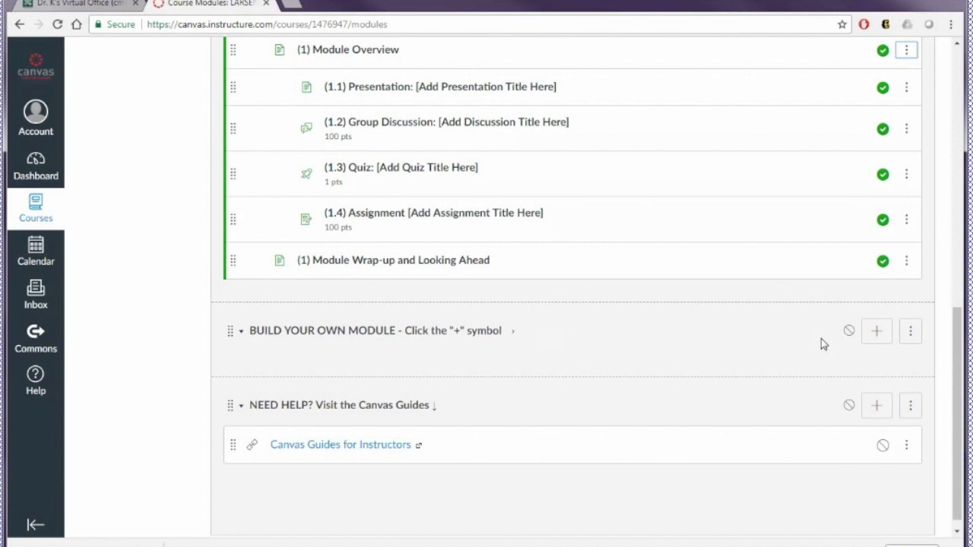
left_click(911, 331)
left_click(858, 372)
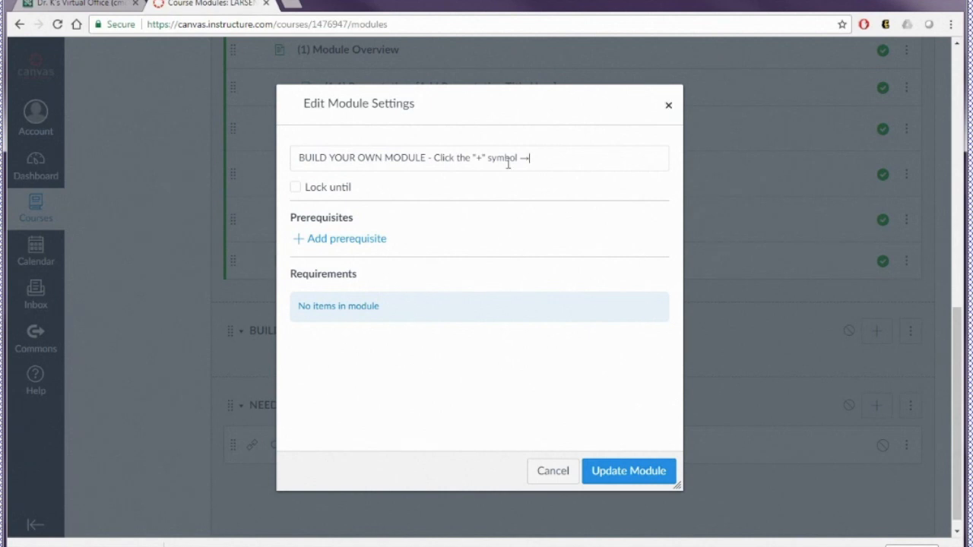
left_click_drag(506, 161, 292, 163)
type("Week 2: CBM in Reading")
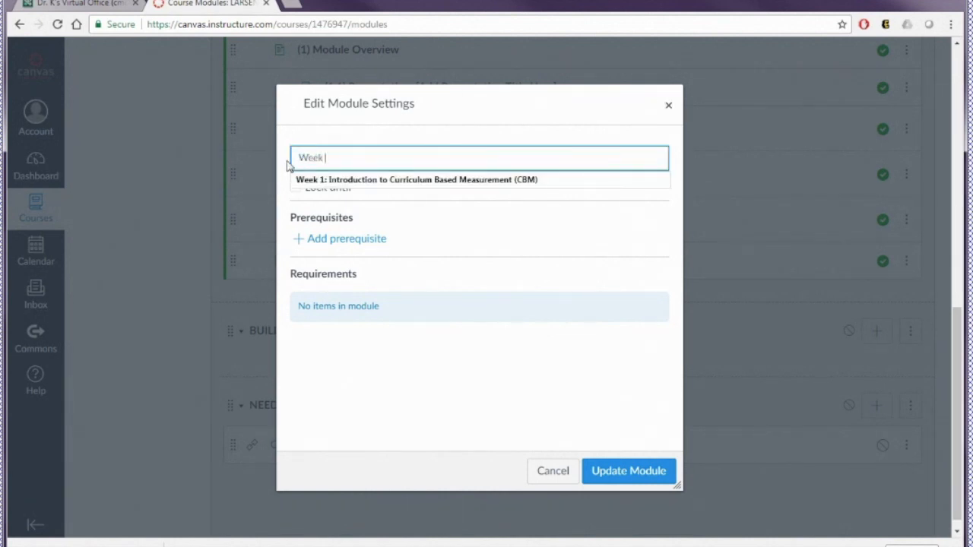
left_click(627, 475)
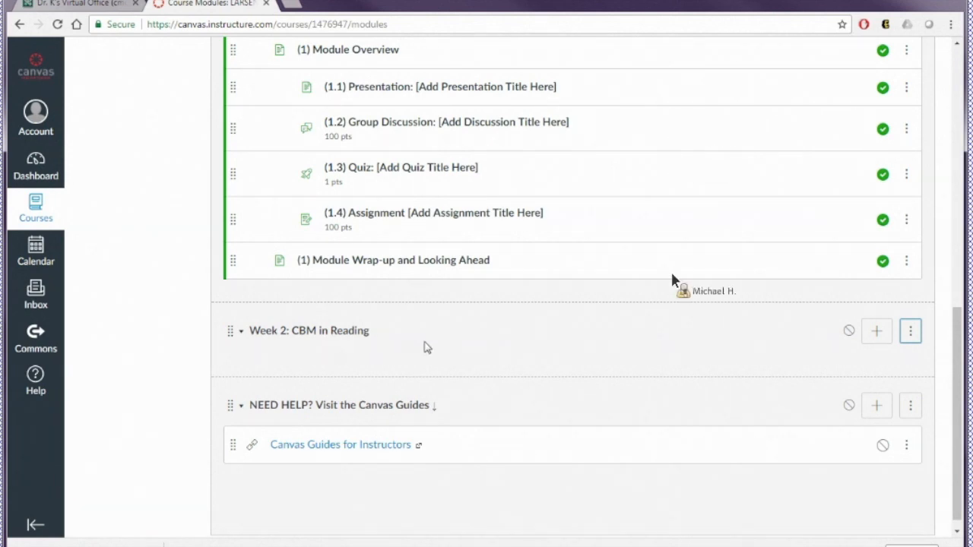
Add a text header named "Readings" without indentation to the Week 2 module
left_click(875, 334)
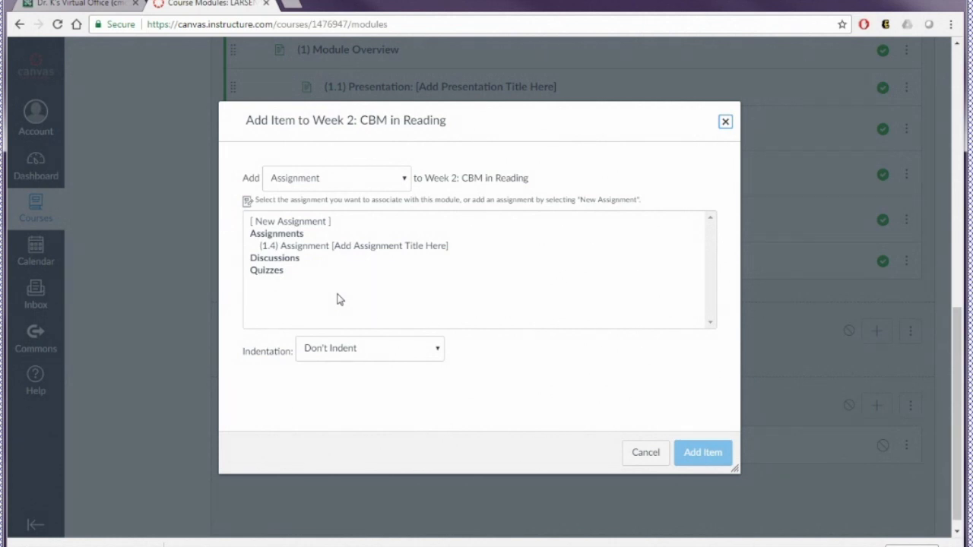
left_click(405, 180)
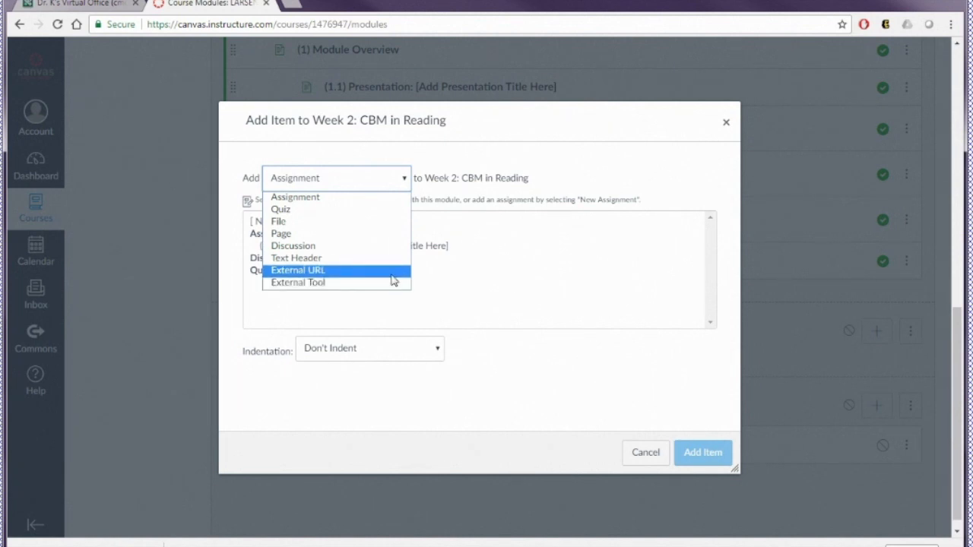
left_click(372, 258)
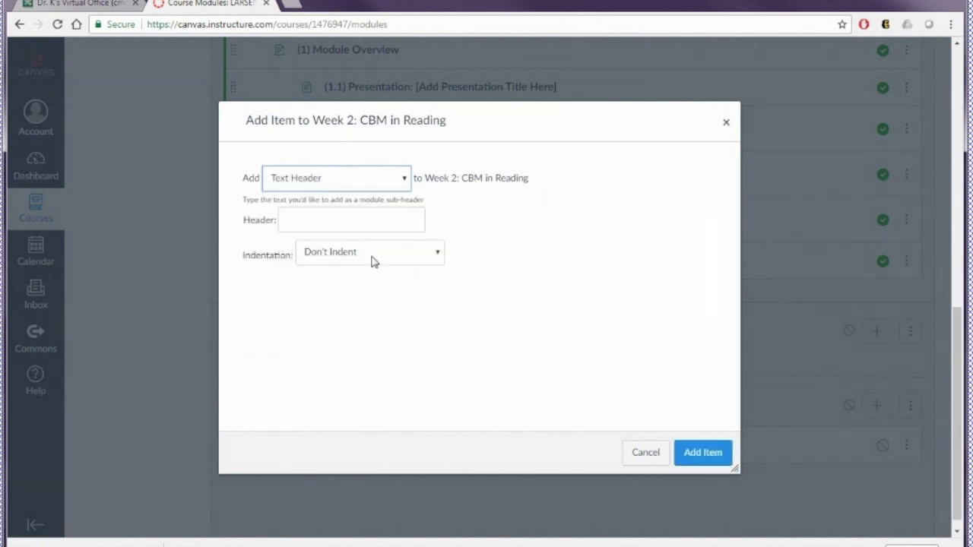
left_click(322, 221)
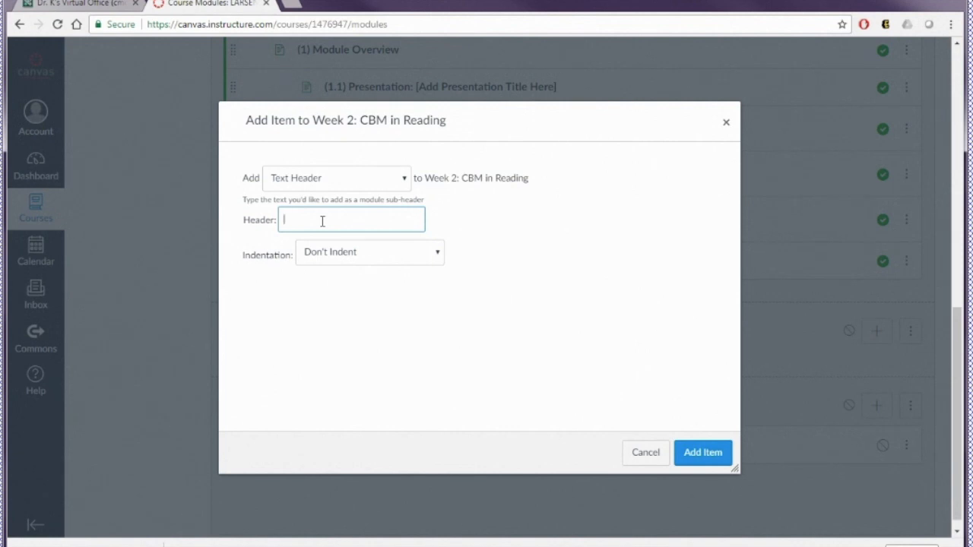
type("Readings")
left_click(693, 456)
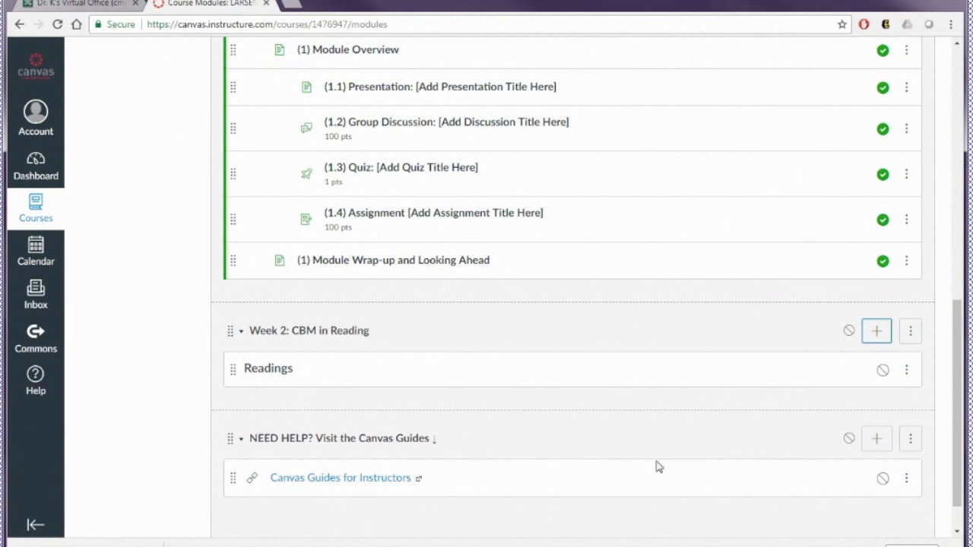
Add a text header named "Assignments" without indentation to the Week 2 module
left_click(876, 332)
left_click(322, 222)
type("A")
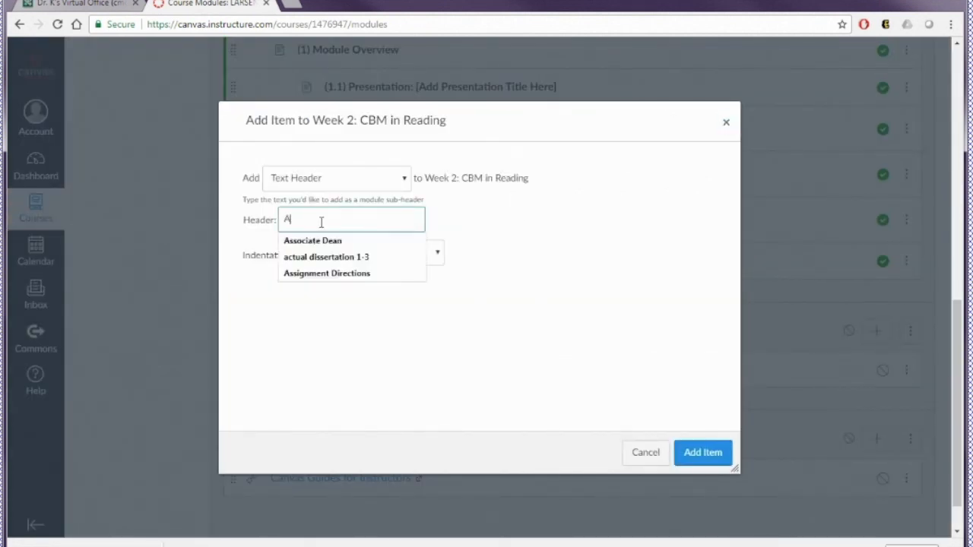
type("ssignments")
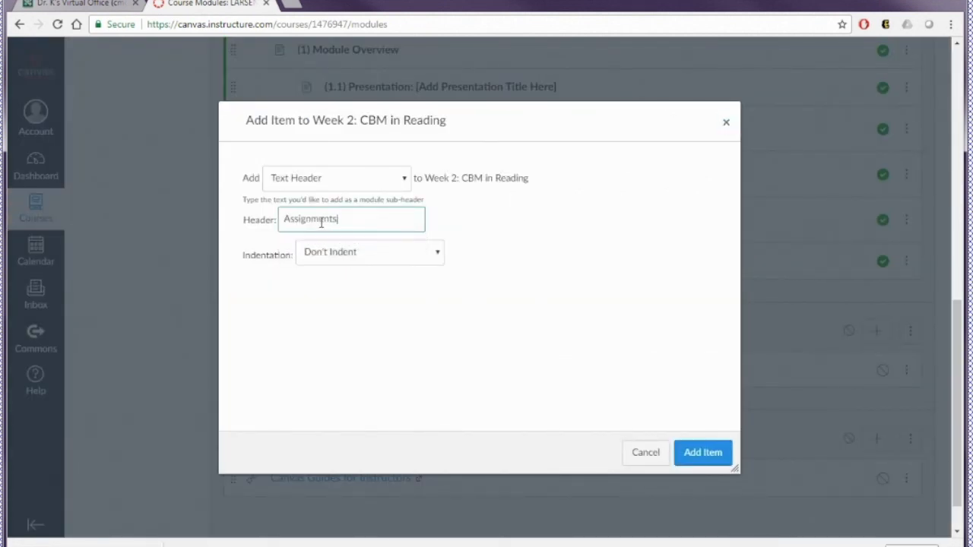
left_click(686, 452)
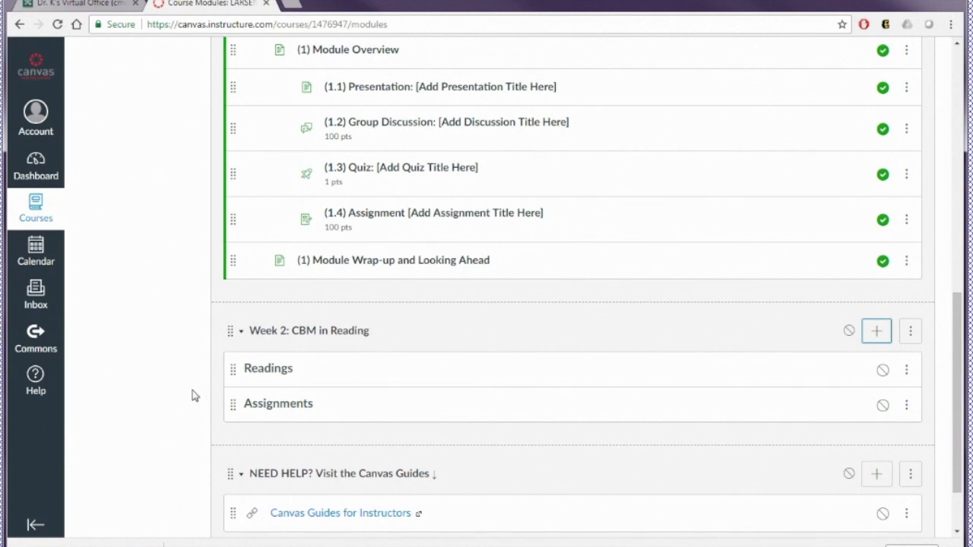
Add a new page named "Dynamic Indicators of Basic Literacy Skills (DIBELS)", indented one level, to the Week 2 module
scroll(192, 391, "down", 2)
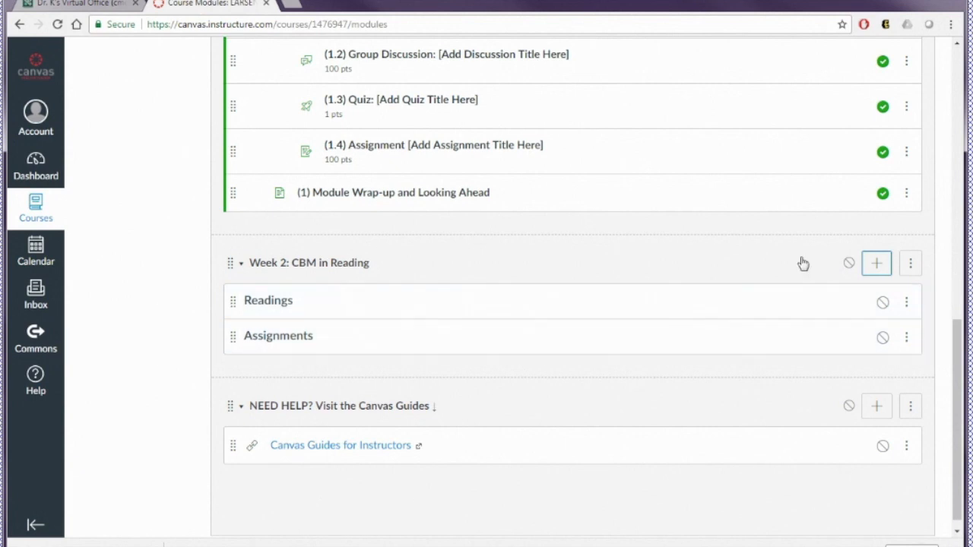
left_click(876, 263)
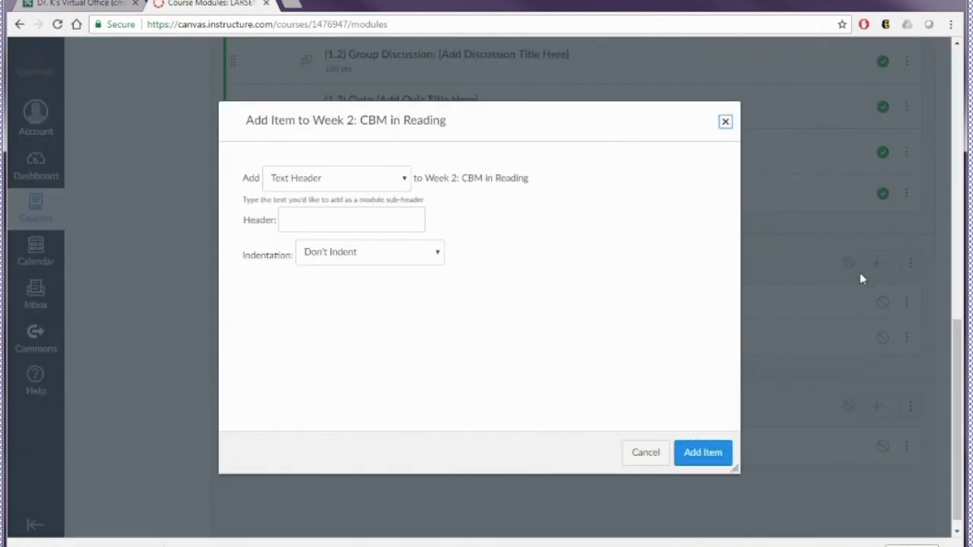
left_click(351, 179)
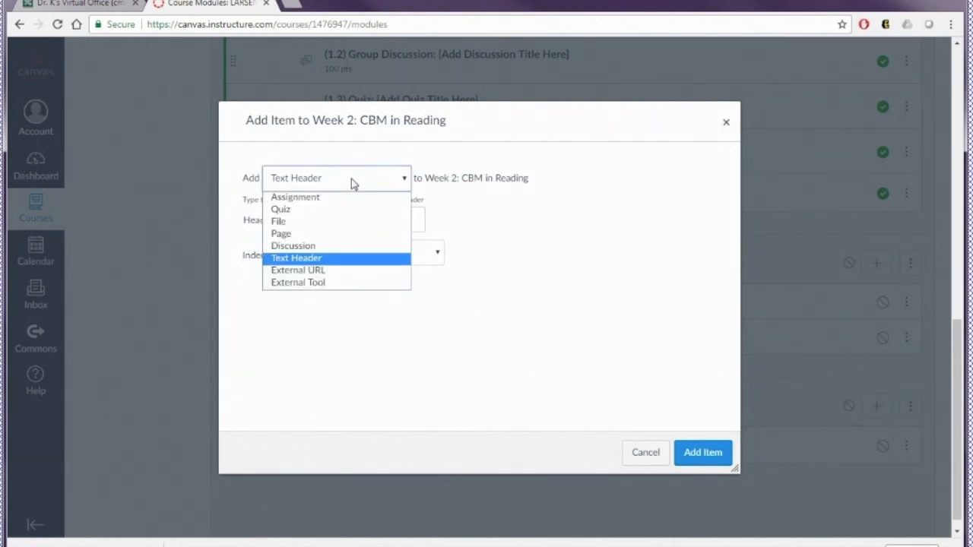
left_click(336, 233)
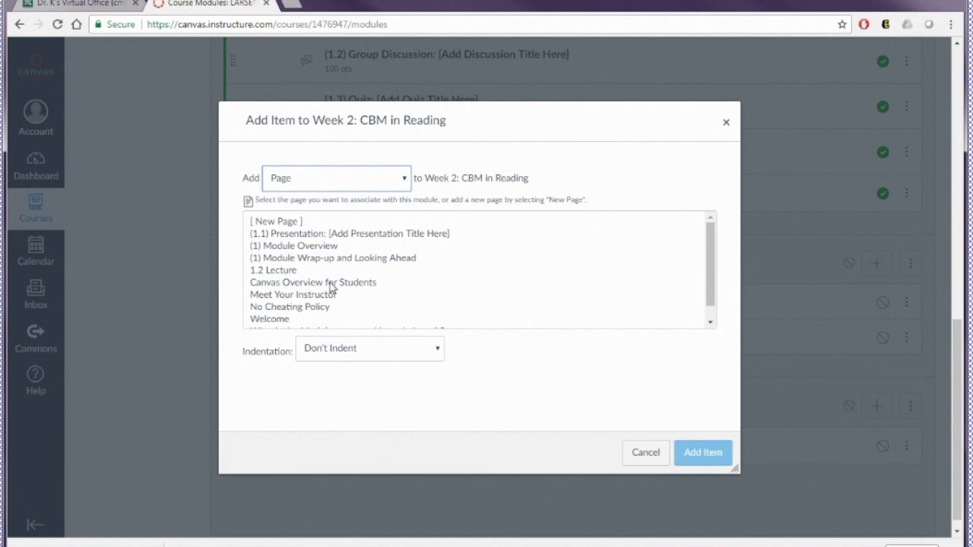
scroll(331, 288, "down", 1)
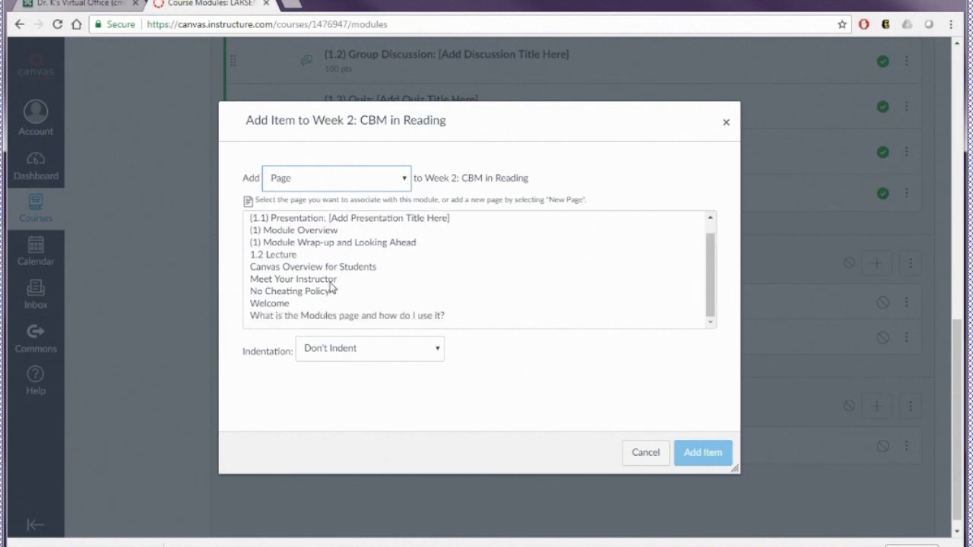
scroll(302, 291, "up", 1)
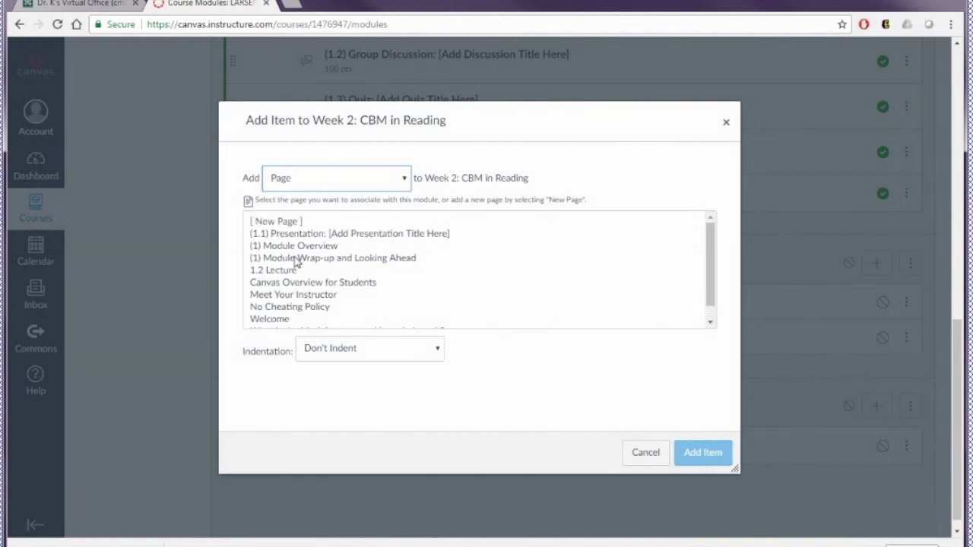
left_click(283, 222)
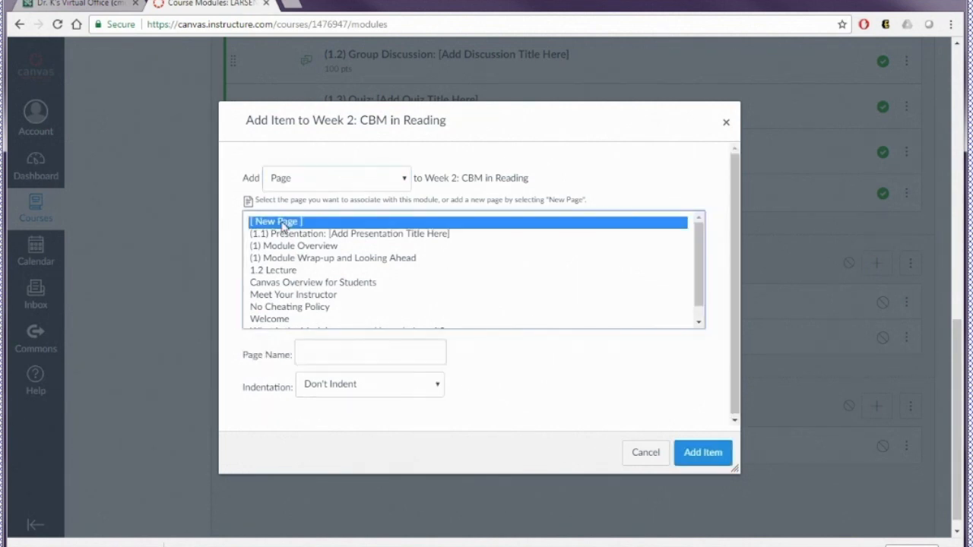
left_click(312, 353)
key("ctrl+v")
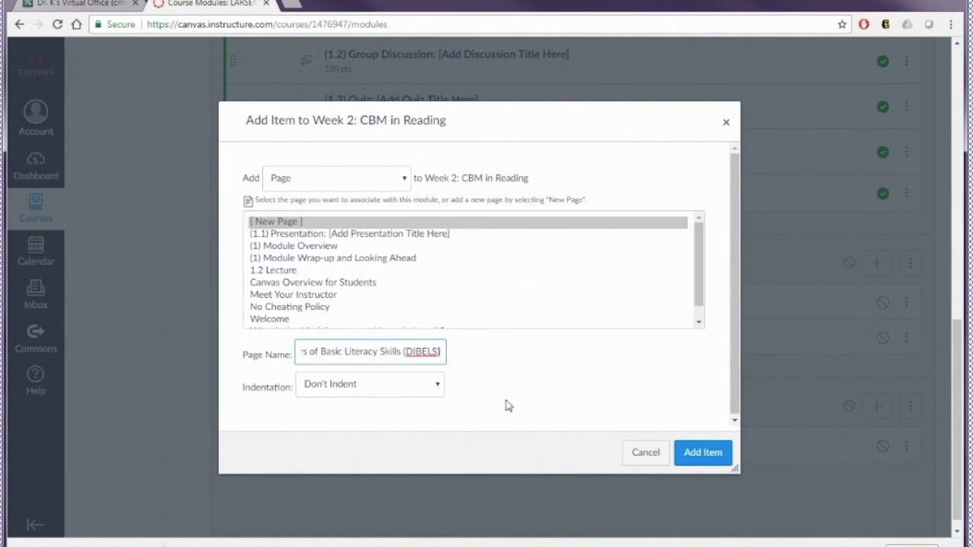
left_click(441, 386)
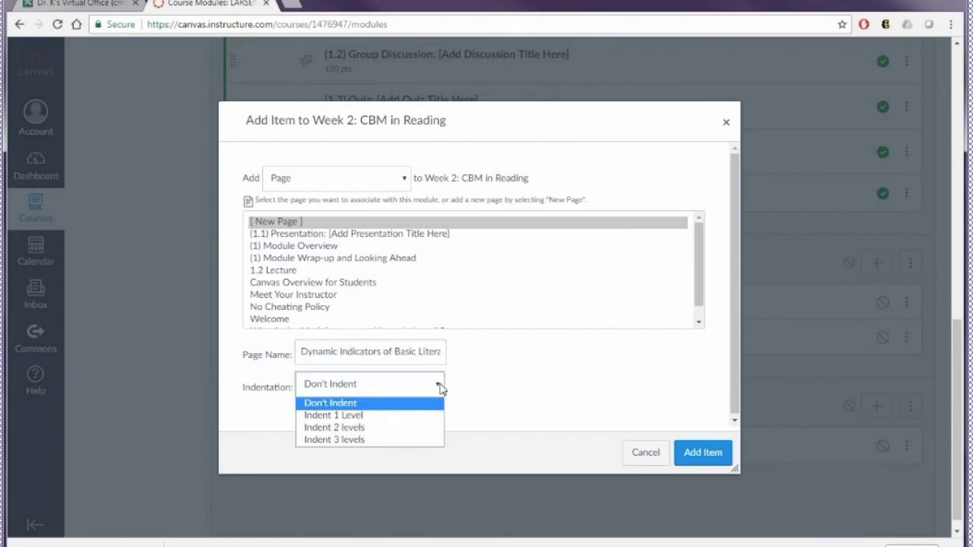
left_click(427, 422)
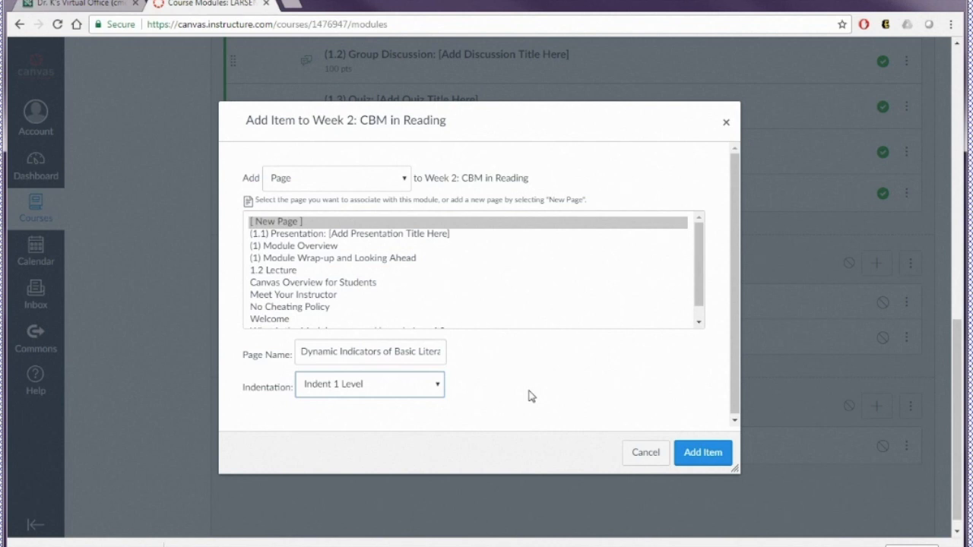
left_click(700, 453)
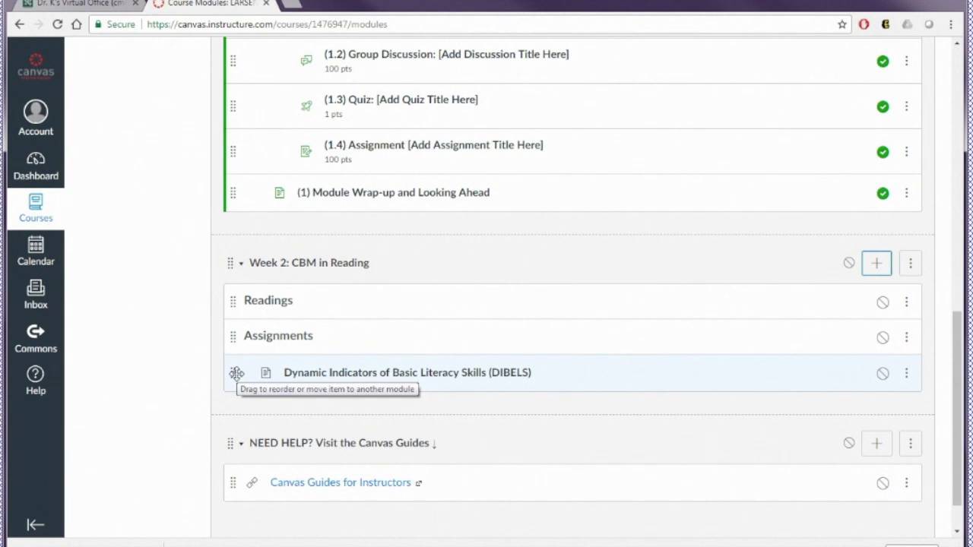
Move the DIBELS page directly below the Readings header in the Week 2 module and view the page's available actions
left_click_drag(236, 373, 244, 332)
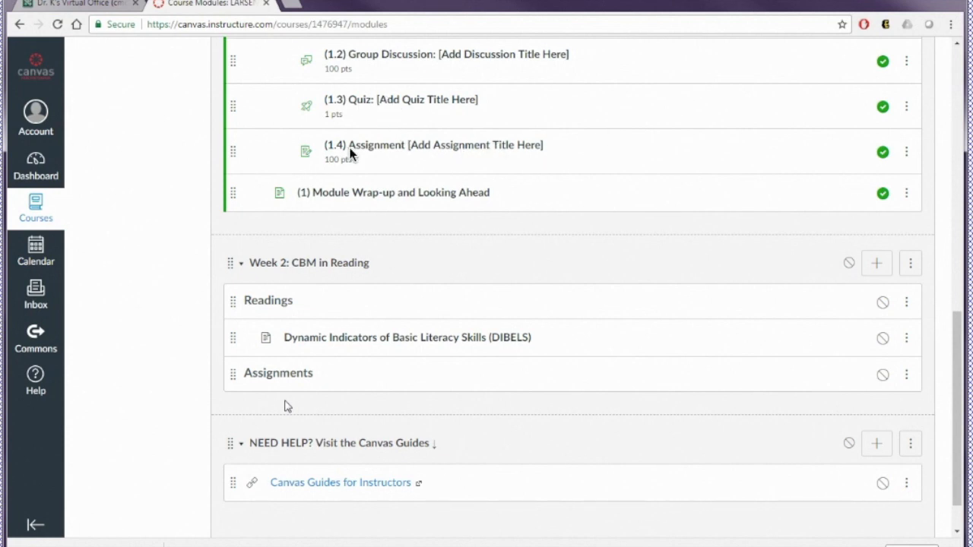
scroll(435, 351, "up", 3)
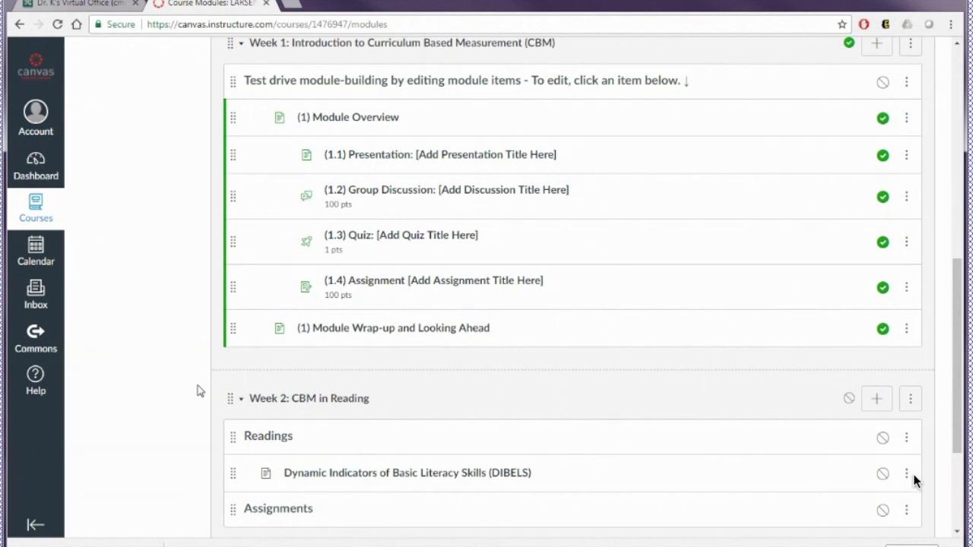
scroll(914, 480, "down", 1)
left_click(907, 404)
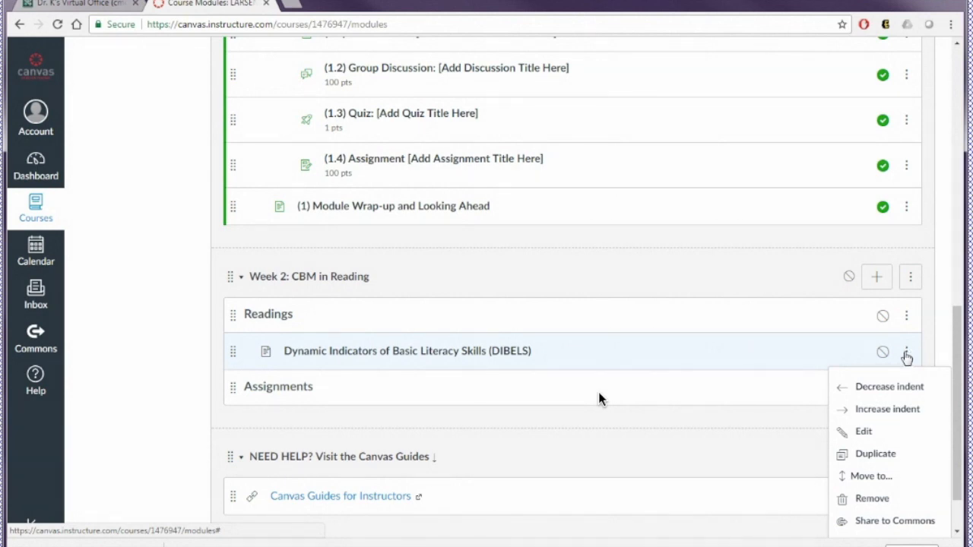
left_click(907, 354)
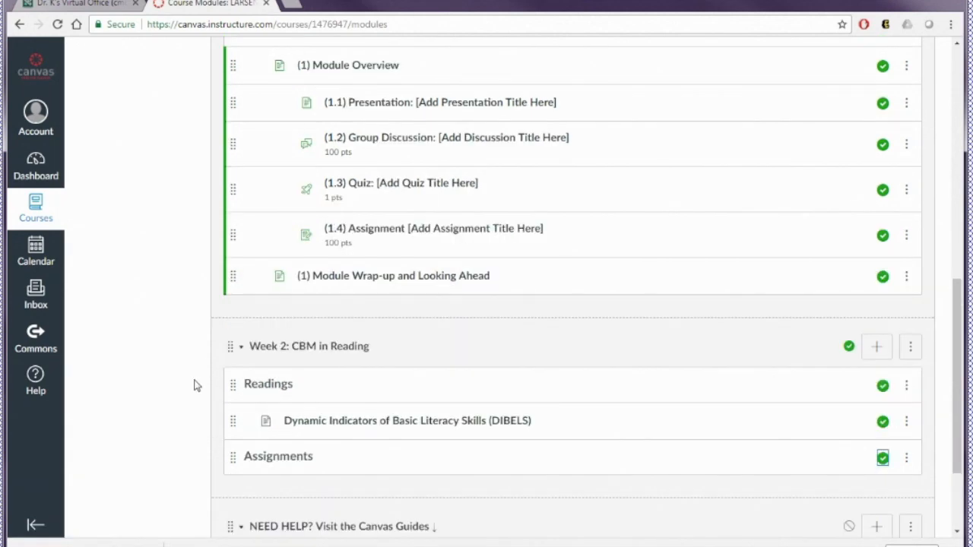
Add a new module named "Week 3: CBM in Other Content Areas" to the course
scroll(196, 384, "up", 4)
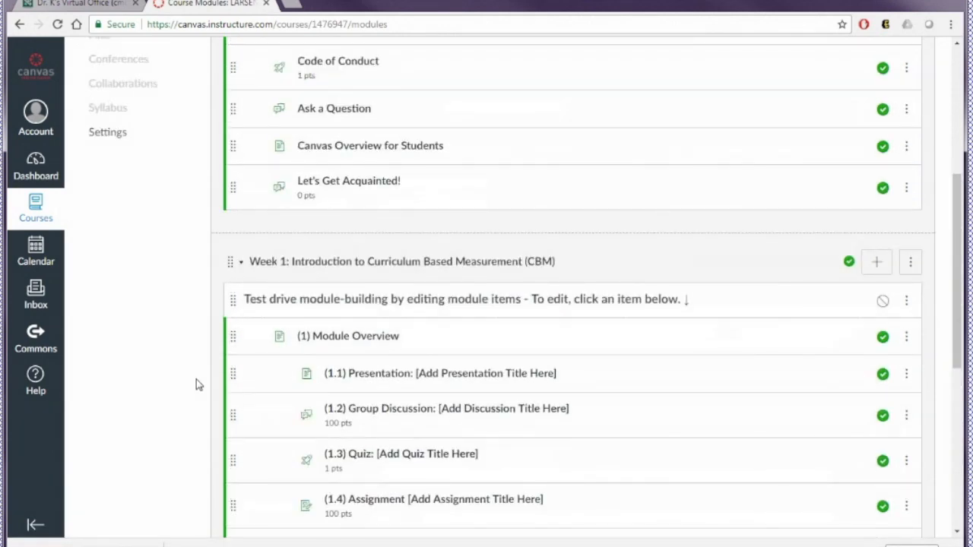
scroll(196, 383, "up", 5)
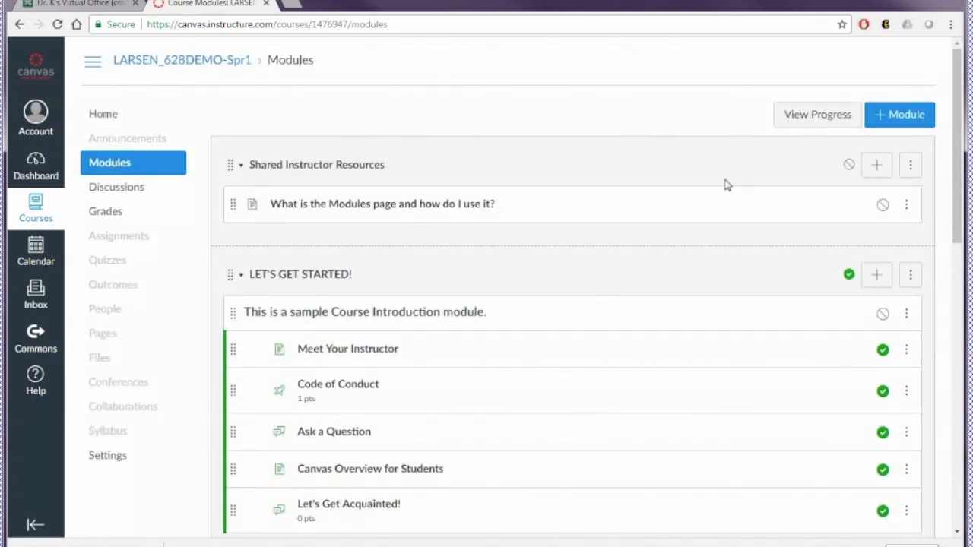
left_click(891, 120)
left_click(359, 226)
type("Week3")
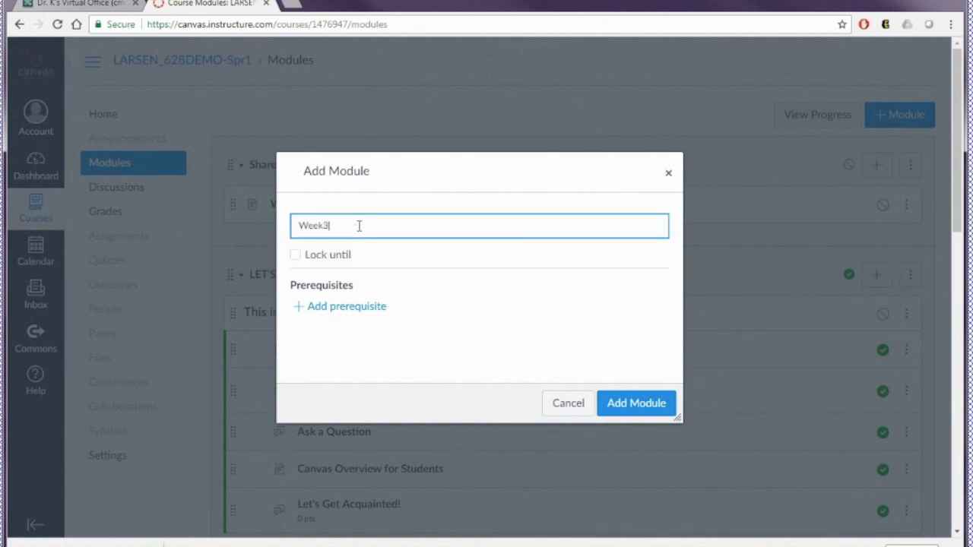
key("BackSpace")
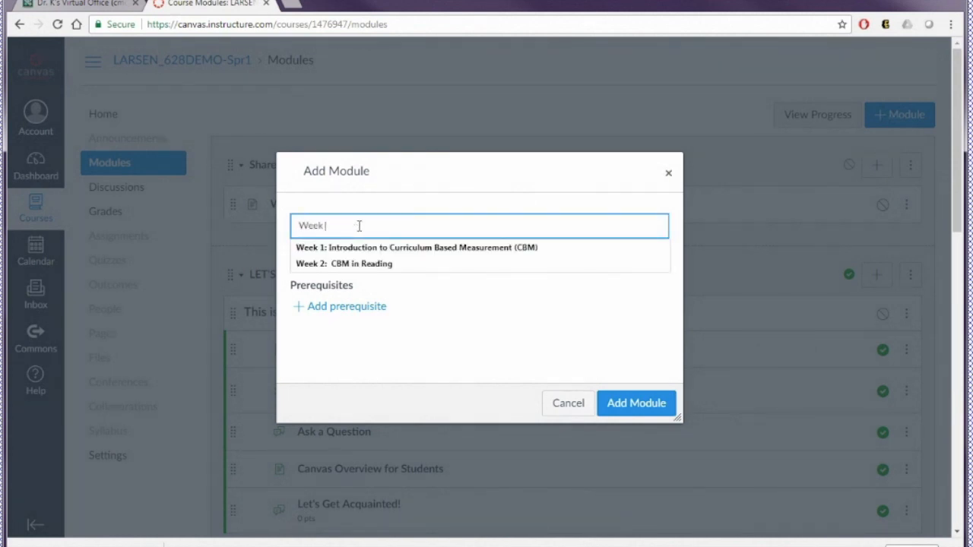
type("3:")
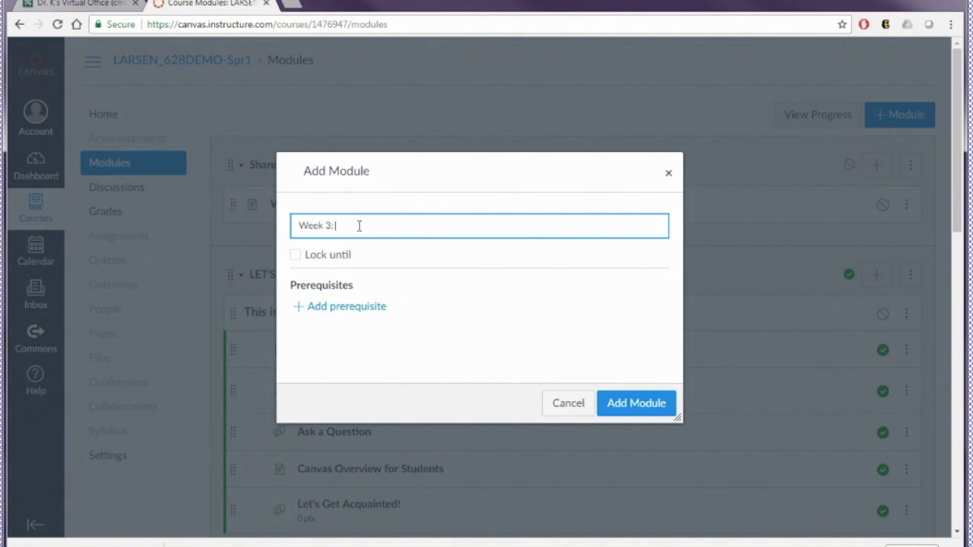
type(" CBM in other content areas")
left_click_drag(370, 228, 438, 226)
type("OCA")
left_click(651, 404)
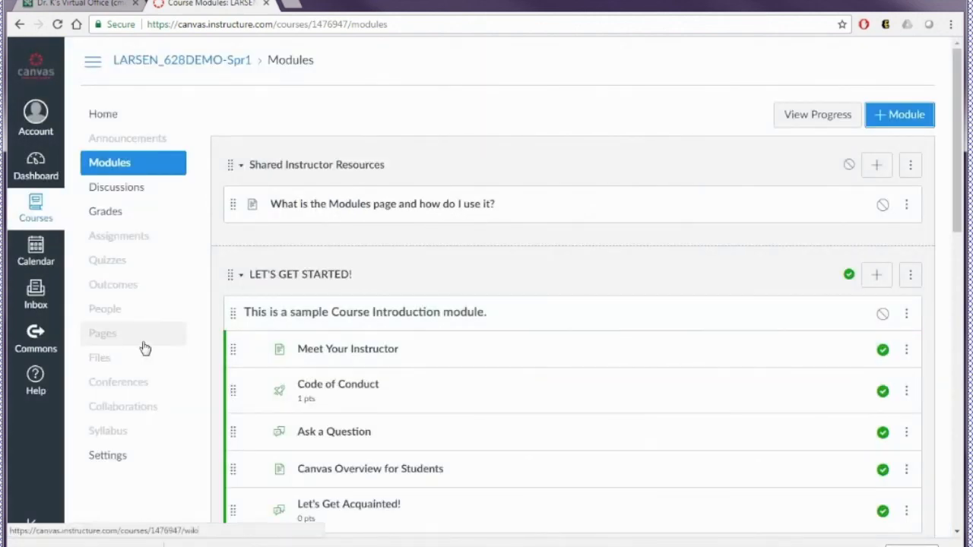
Move the Week 3 module between the Week 2 module and the NEED HELP module
scroll(212, 337, "down", 2)
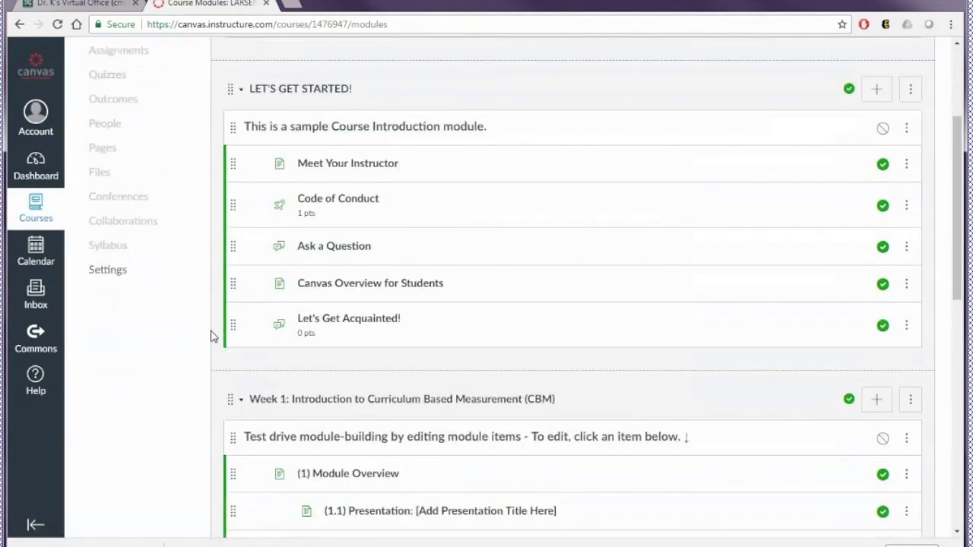
scroll(211, 337, "down", 6)
scroll(213, 337, "down", 1)
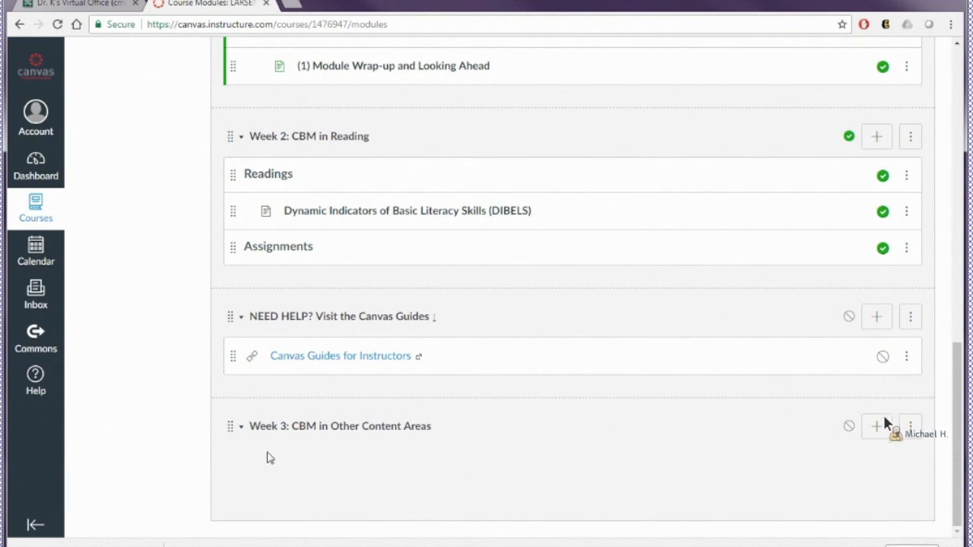
left_click_drag(230, 424, 238, 304)
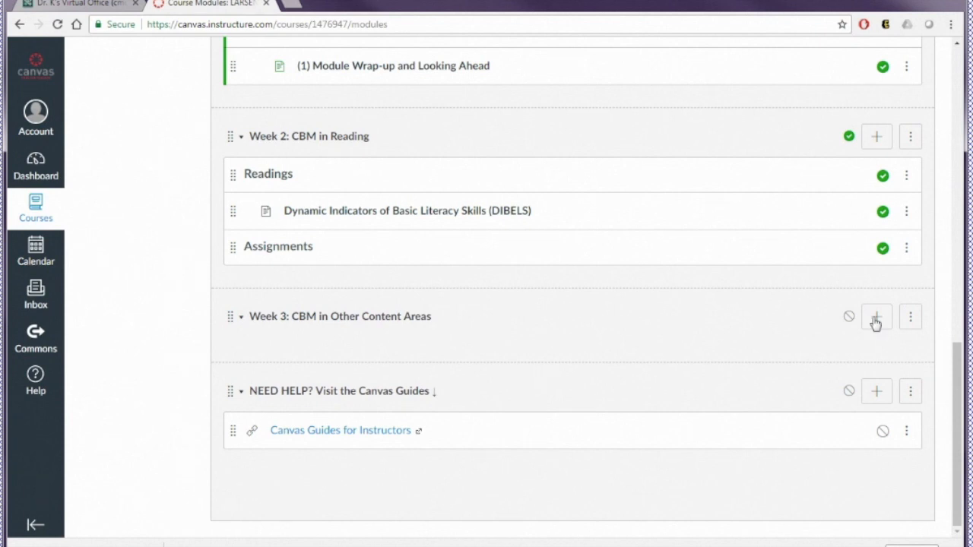
Review the Week 3 module's settings and save them without edits
left_click(911, 320)
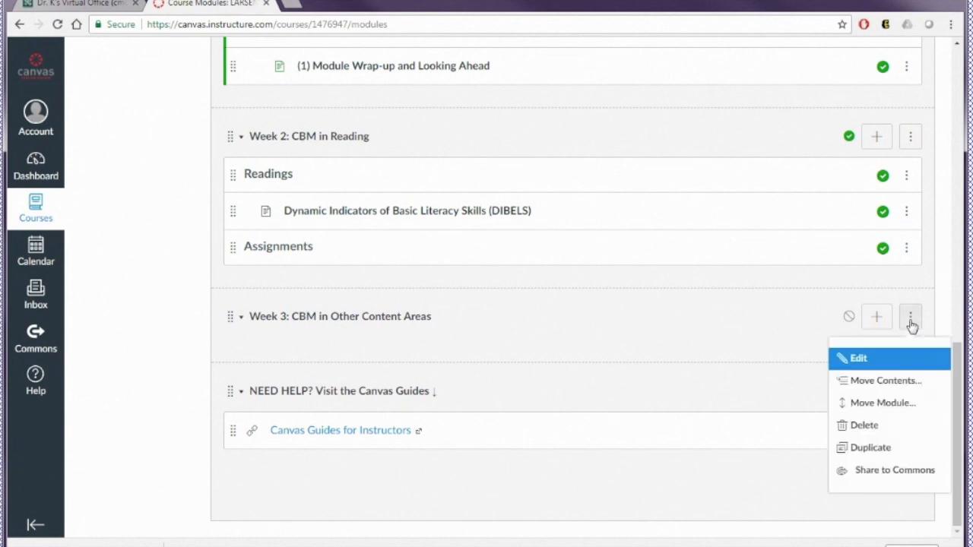
left_click(875, 359)
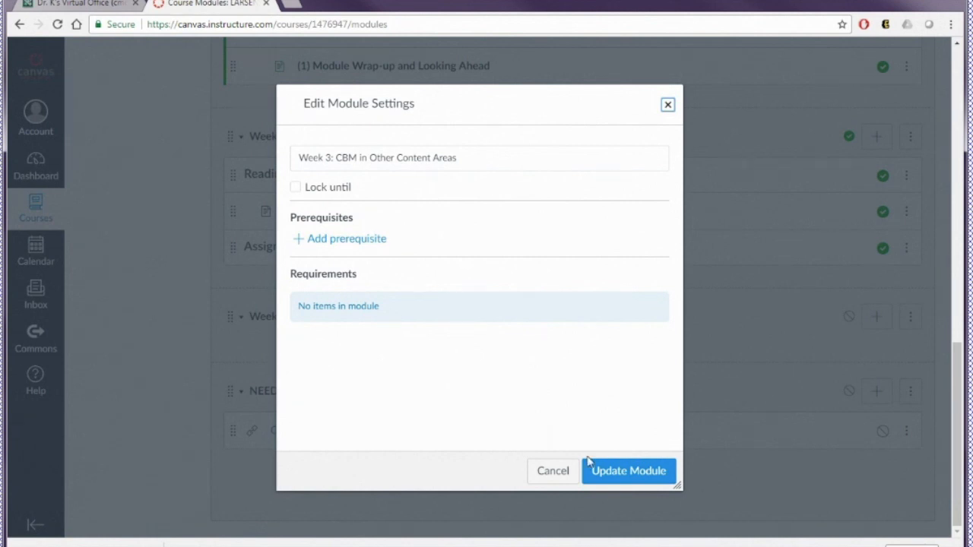
left_click(610, 481)
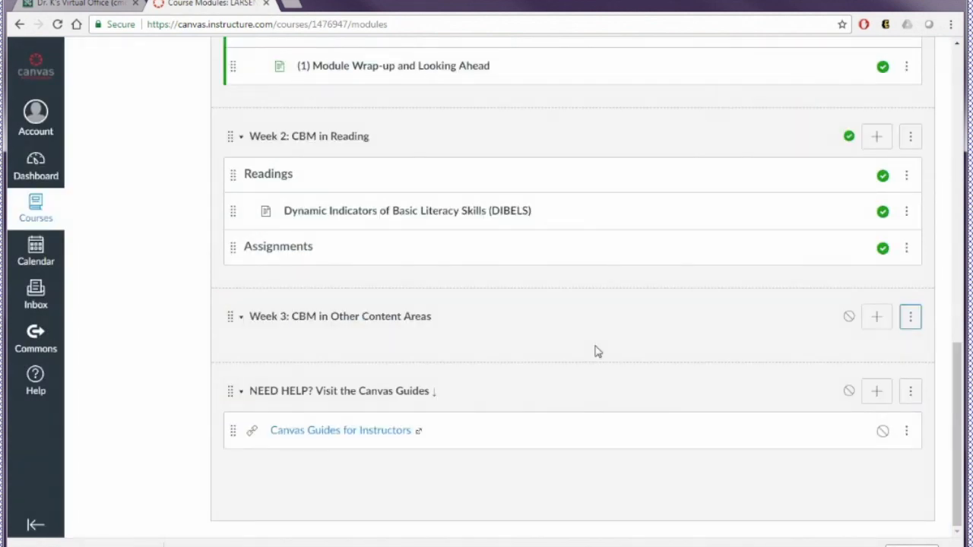
Publish the Week 3 module
left_click(881, 327)
key("Escape")
left_click(849, 320)
Delete the "NEED HELP? Visit the Canvas Guides" module from the course
scroll(199, 399, "up", 3)
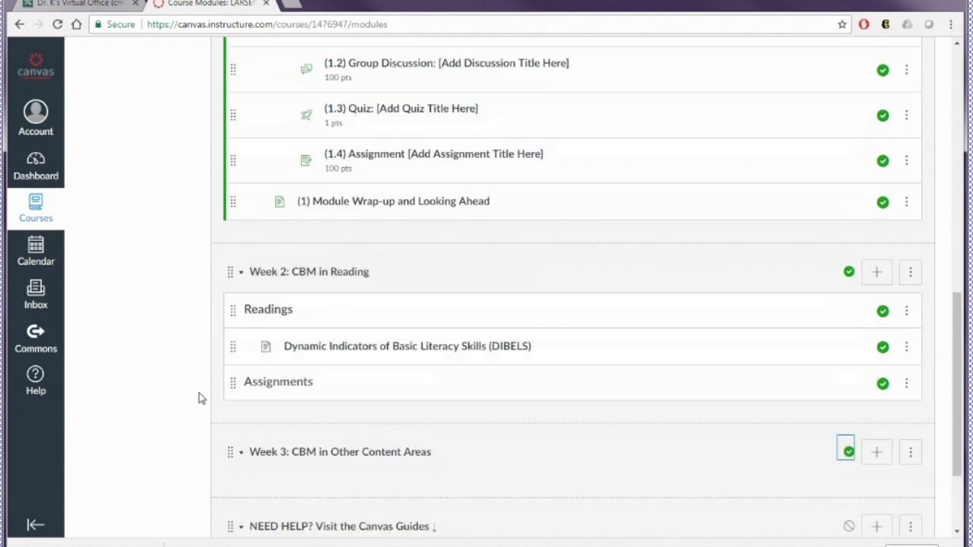
scroll(199, 398, "up", 3)
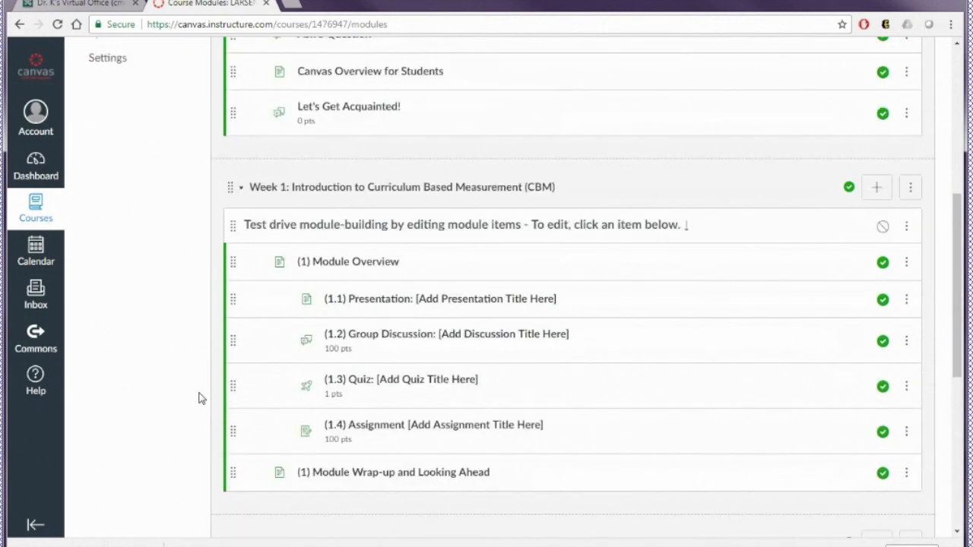
scroll(199, 398, "up", 5)
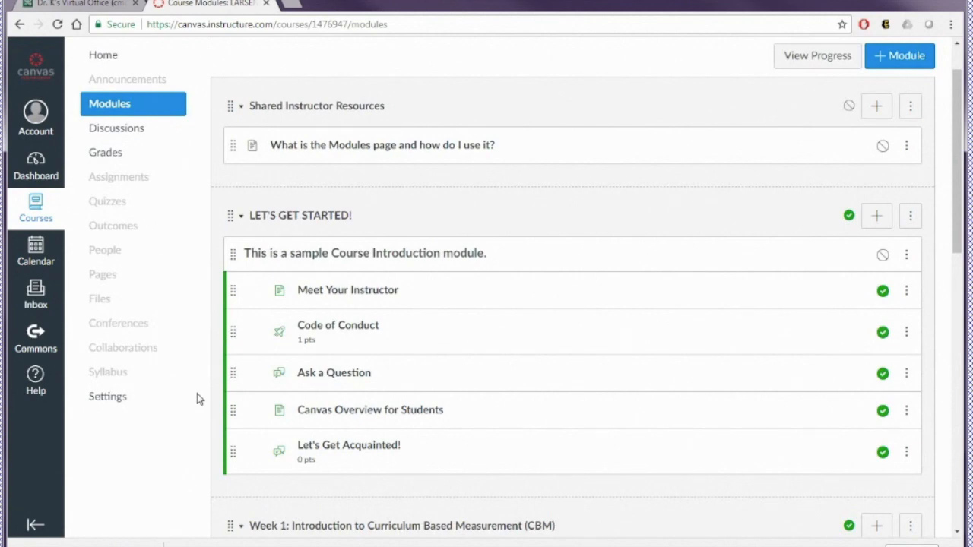
scroll(197, 396, "down", 4)
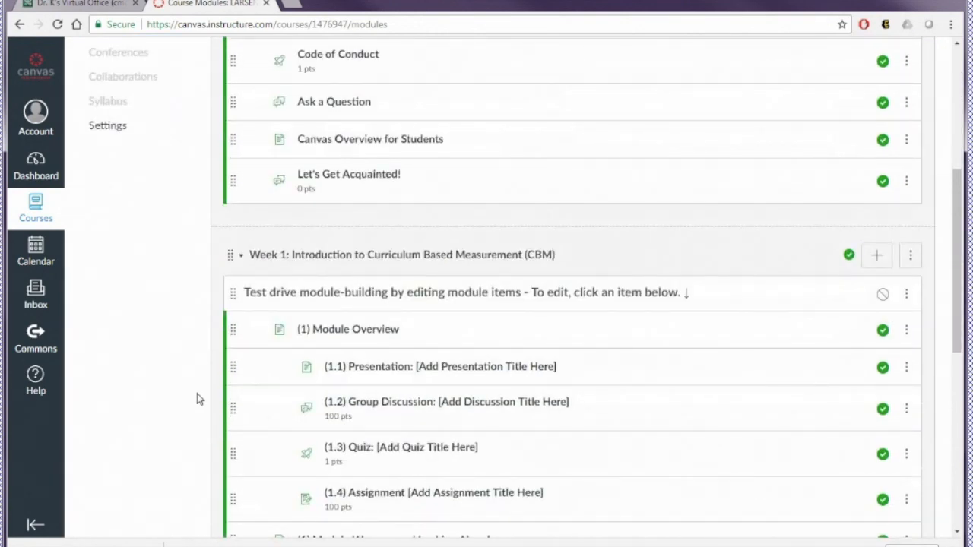
scroll(196, 399, "down", 5)
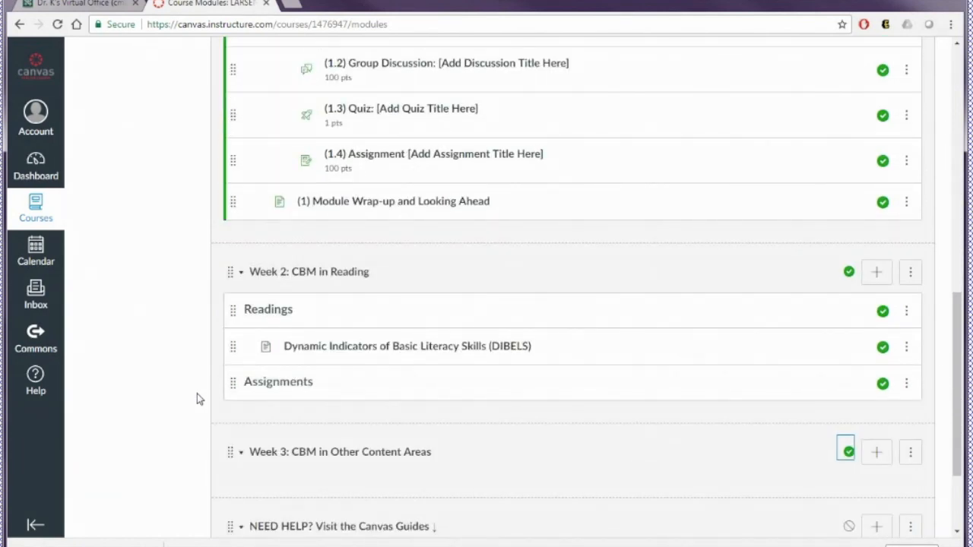
scroll(197, 398, "down", 1)
scroll(197, 396, "down", 1)
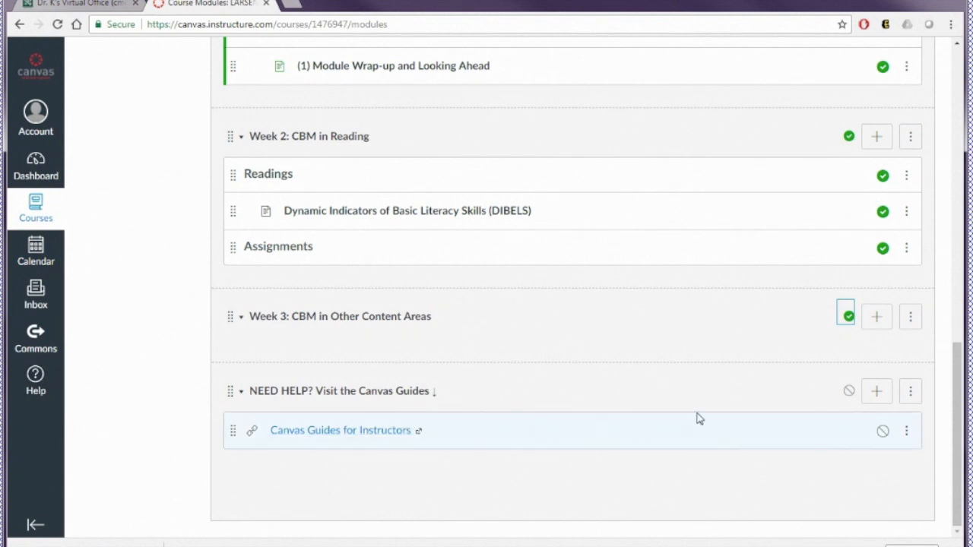
left_click(910, 392)
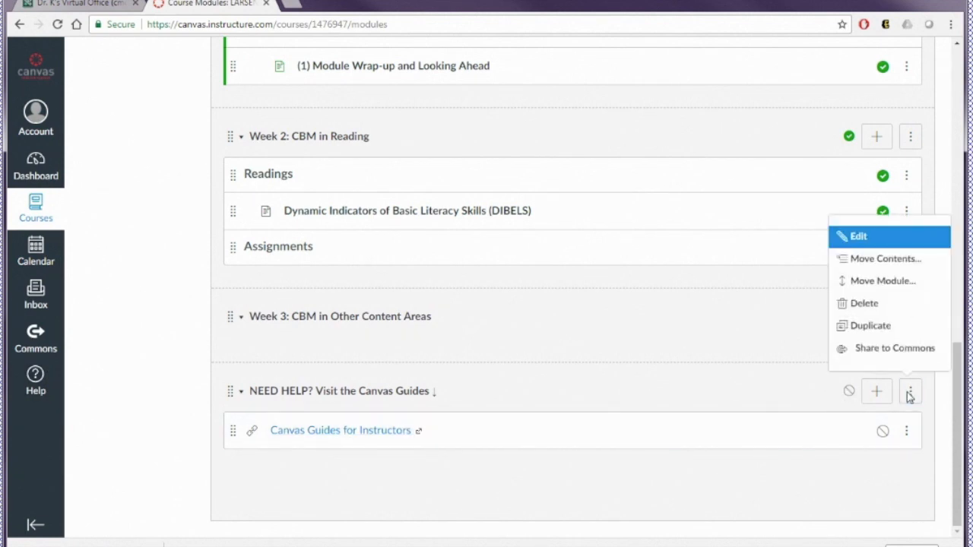
left_click(865, 307)
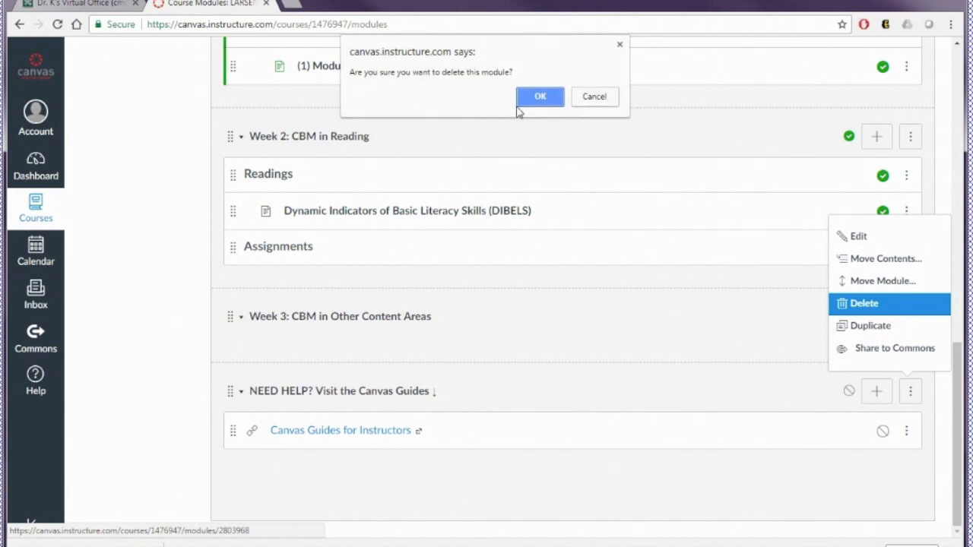
left_click(541, 97)
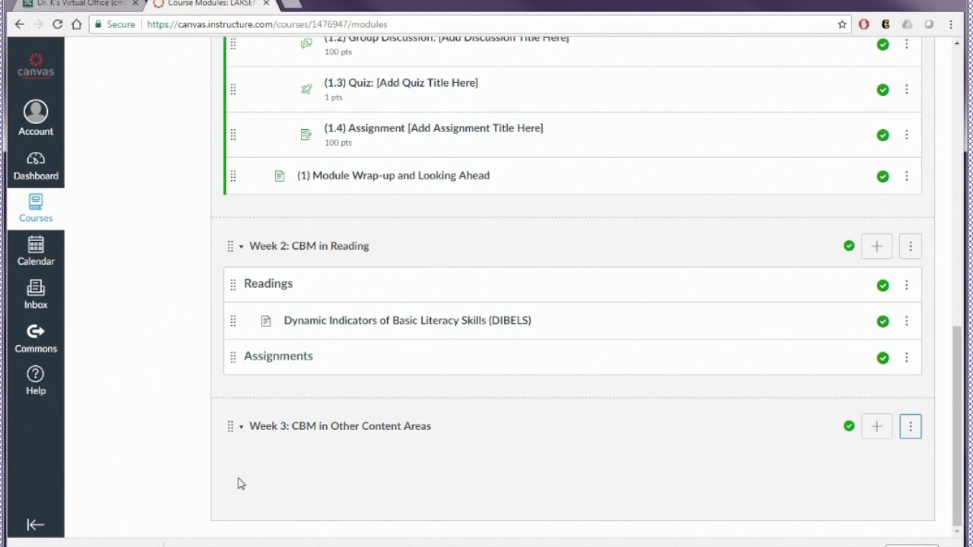
scroll(239, 482, "up", 4)
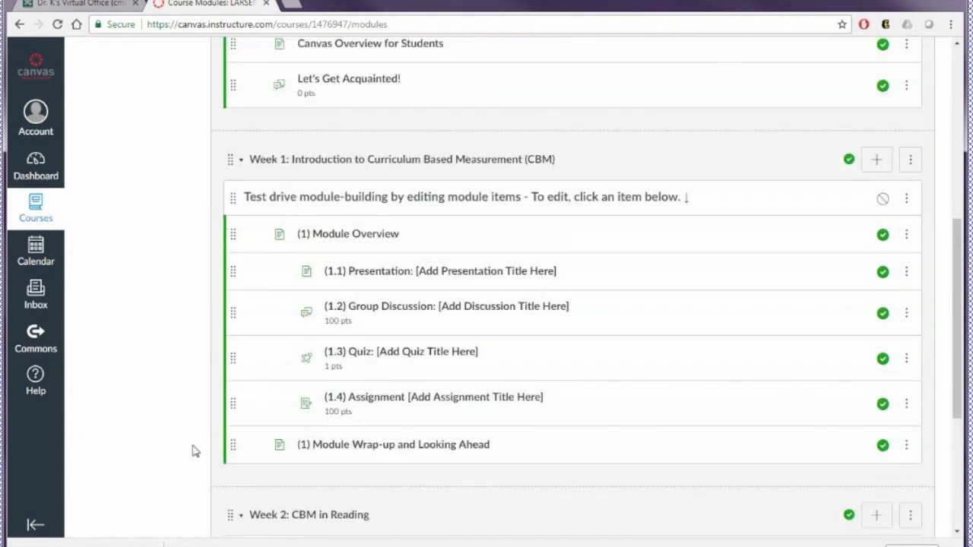
scroll(182, 447, "up", 3)
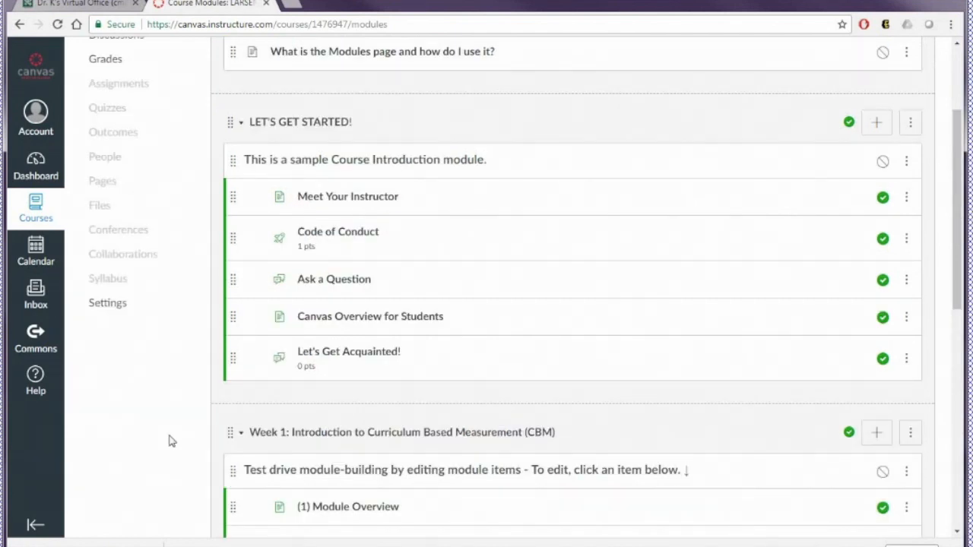
scroll(171, 441, "up", 1)
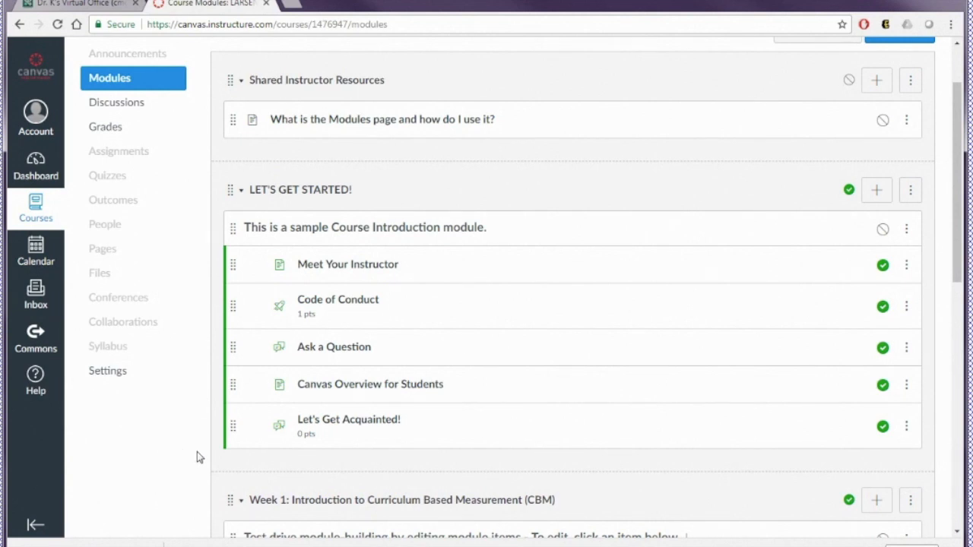
scroll(197, 457, "up", 1)
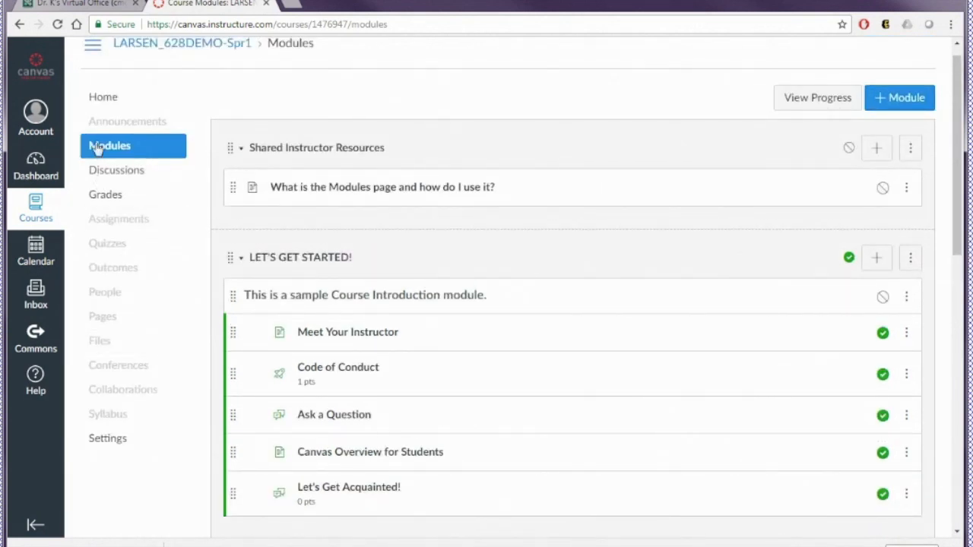